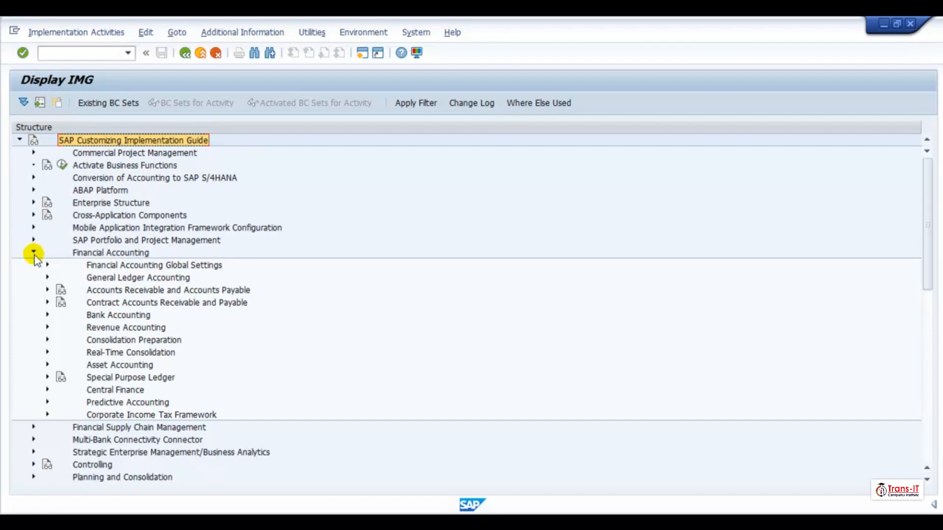
- Open the Specify Transfer of APC Values activity under Asset Accounting, General Valuation, Depreciation Areas
left_click(47, 365)
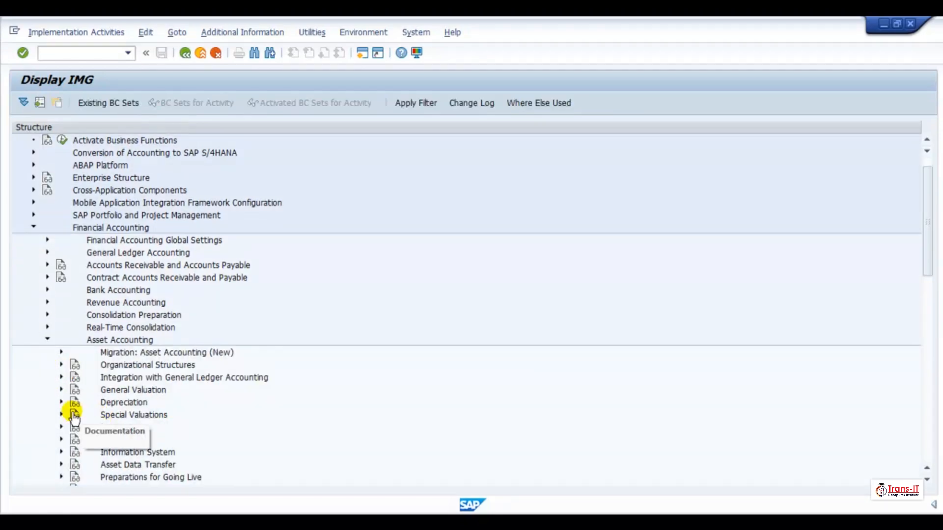
left_click(62, 390)
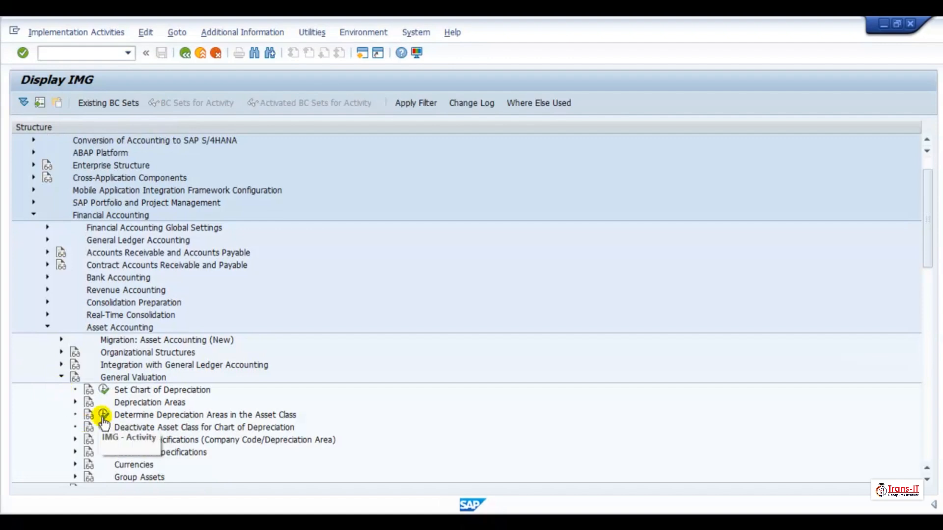
scroll(162, 424, "down", 2)
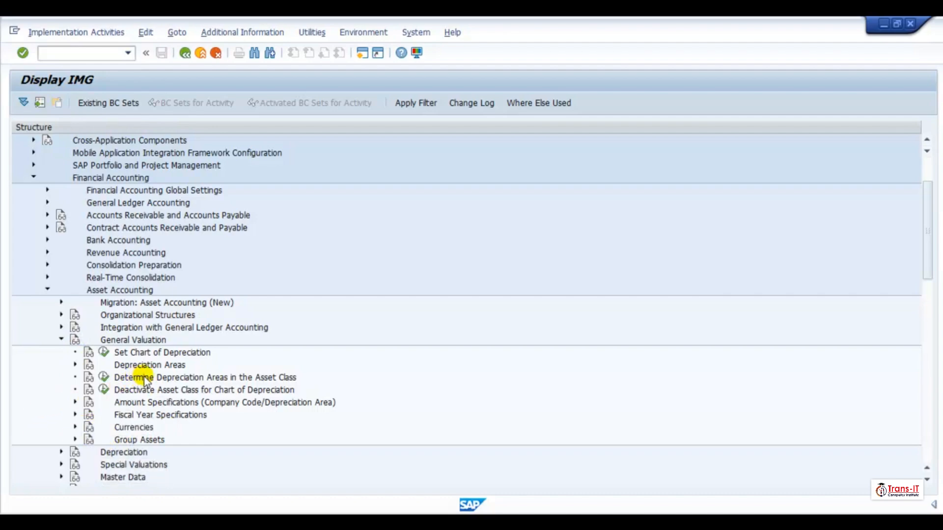
left_click(75, 365)
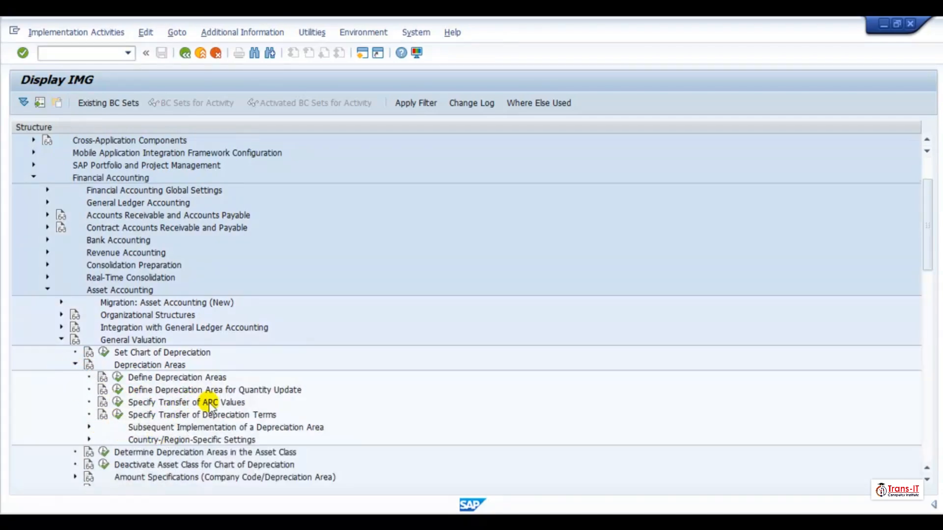
left_click(118, 403)
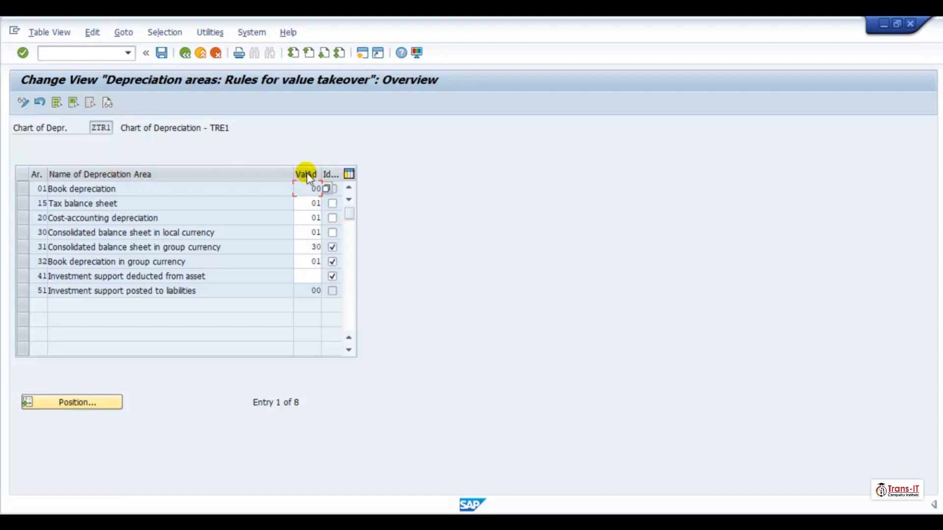
left_click(349, 174)
left_click(325, 404)
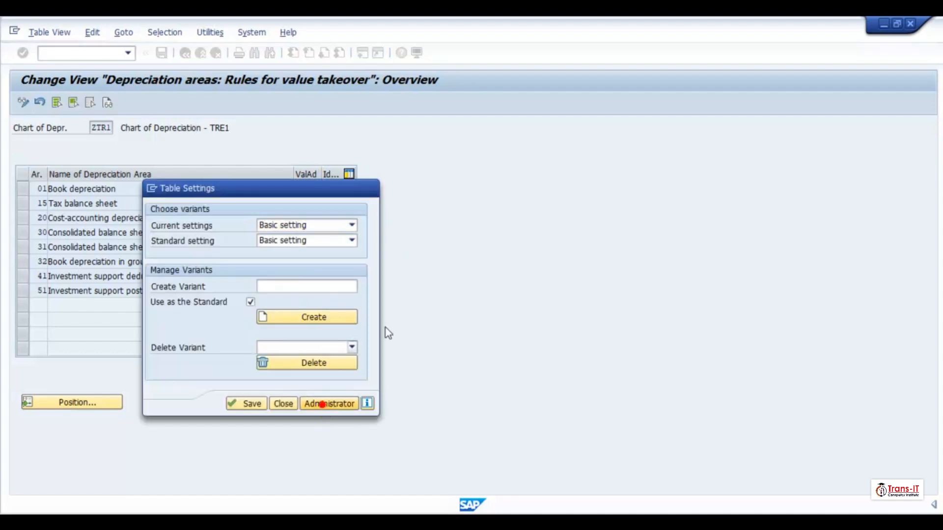
type("4")
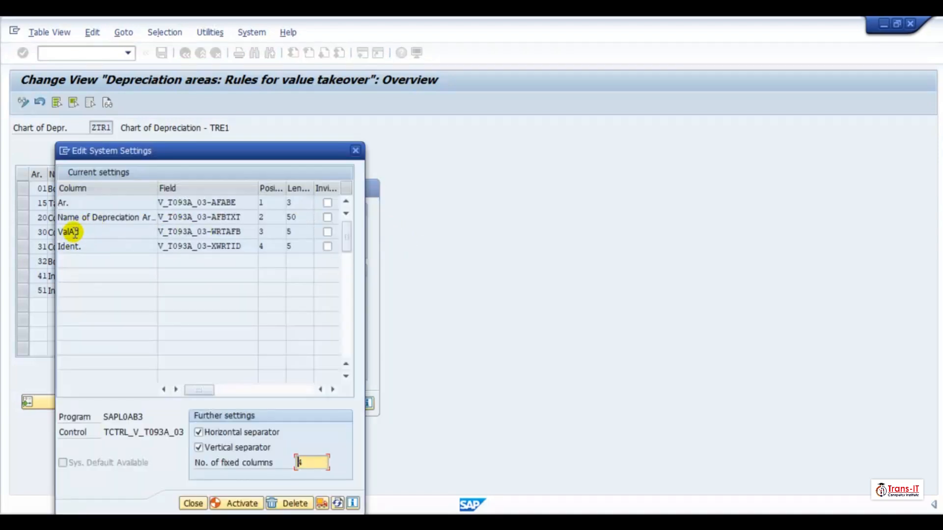
left_click(356, 150)
left_click(363, 184)
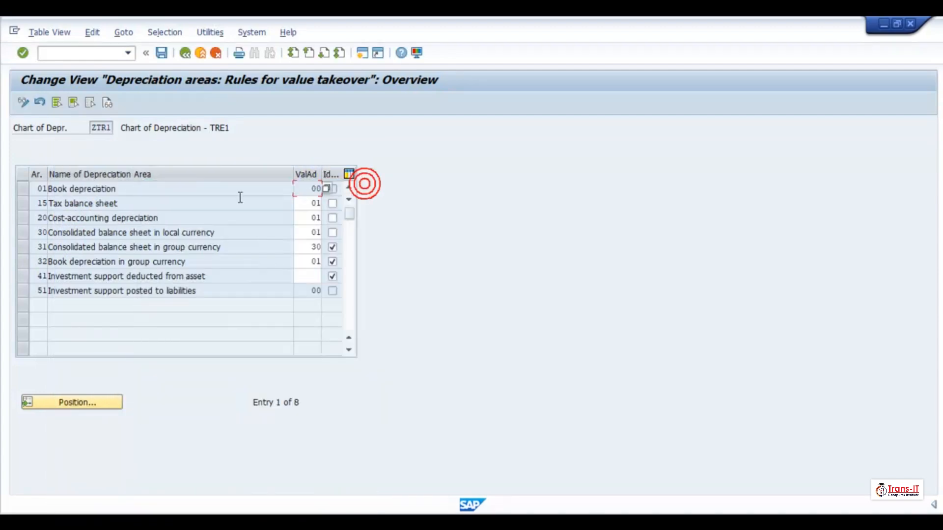
- Try to open the value help for the ValAd entry of the Book depreciation area
left_click(39, 189)
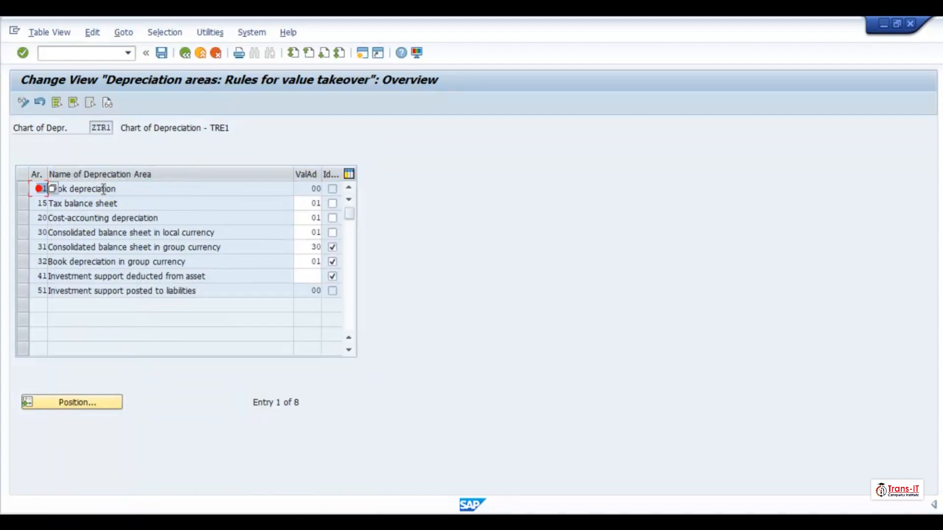
left_click(318, 189)
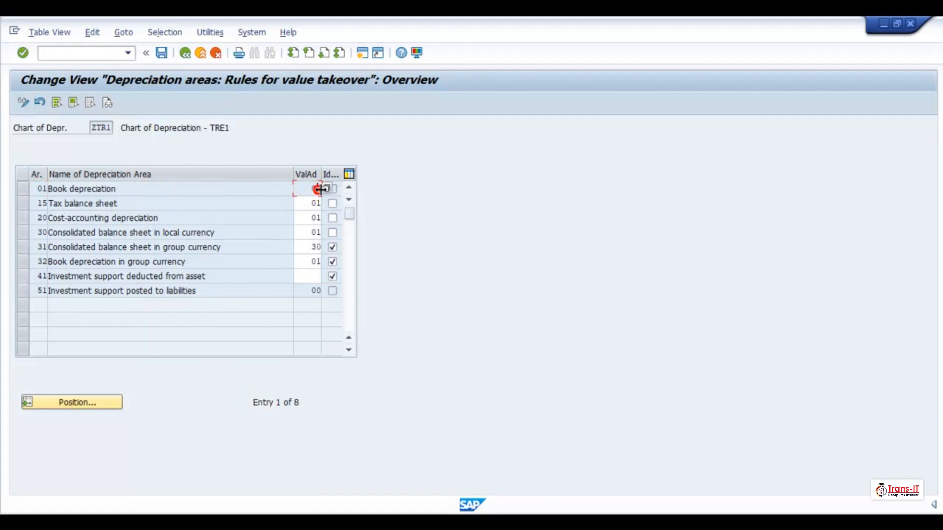
left_click(325, 188)
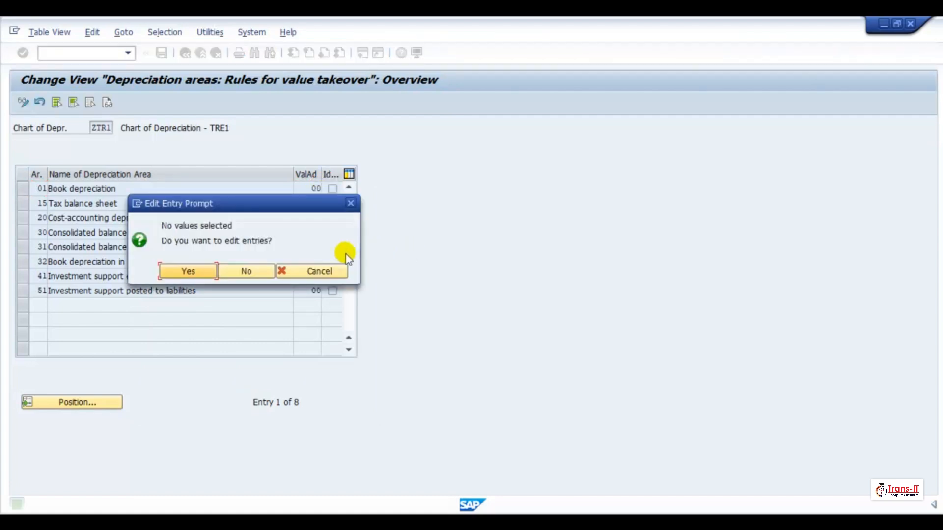
left_click(200, 271)
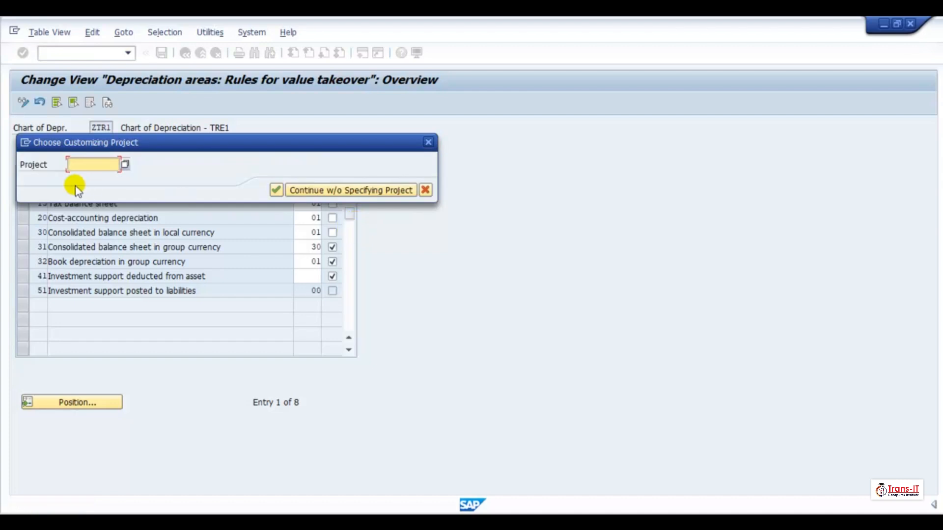
left_click(362, 189)
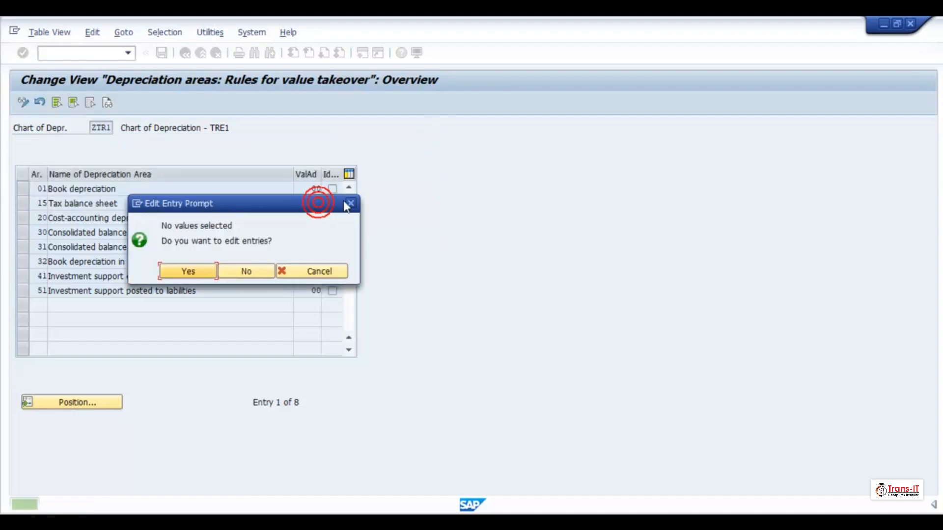
left_click(347, 204)
- Try to open the value help for the ValAd entry of the Tax balance sheet area
left_click(315, 203)
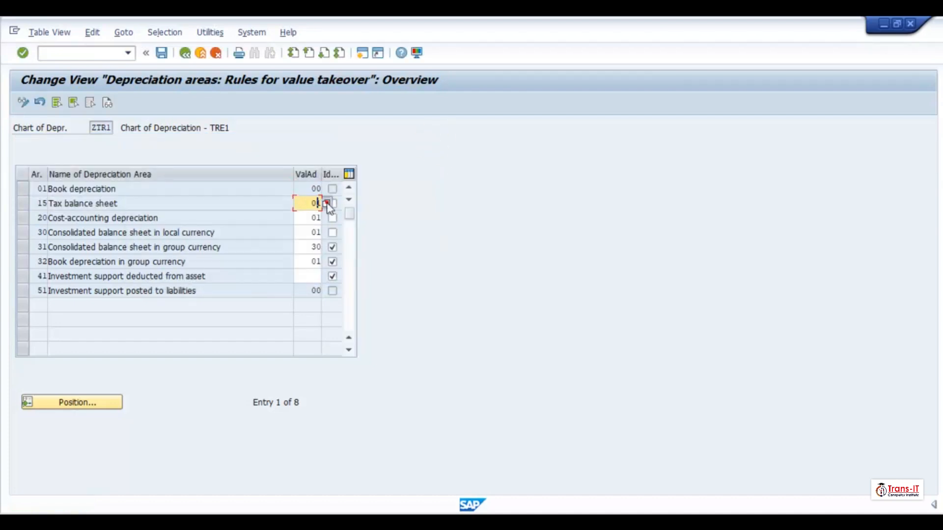
left_click(326, 203)
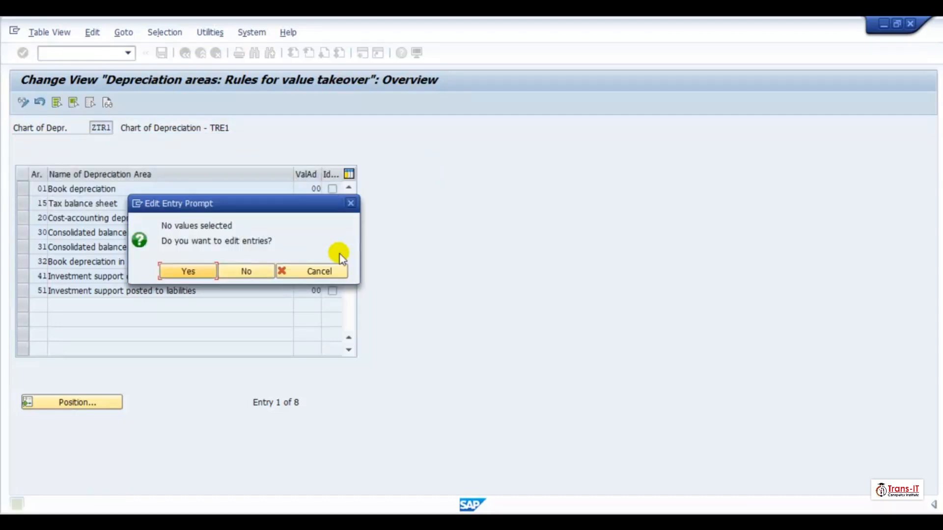
left_click(208, 271)
left_click(320, 219)
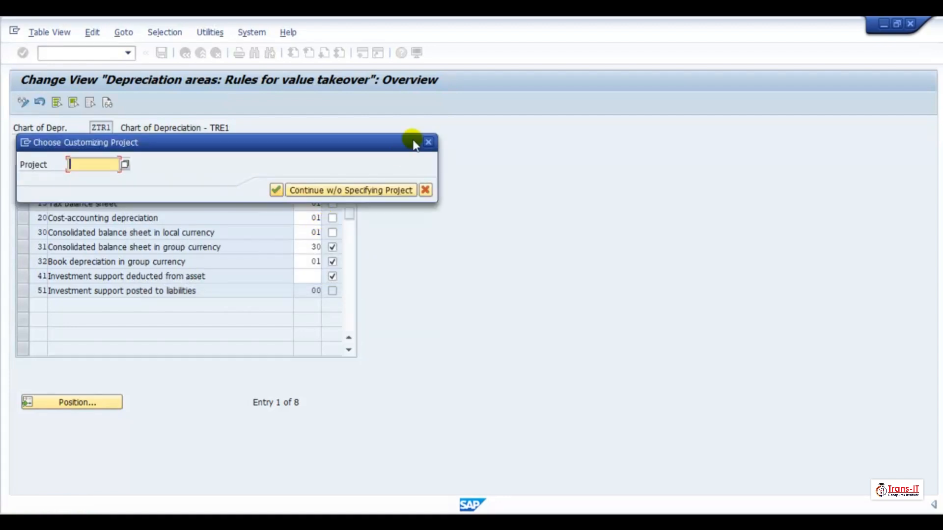
left_click(427, 143)
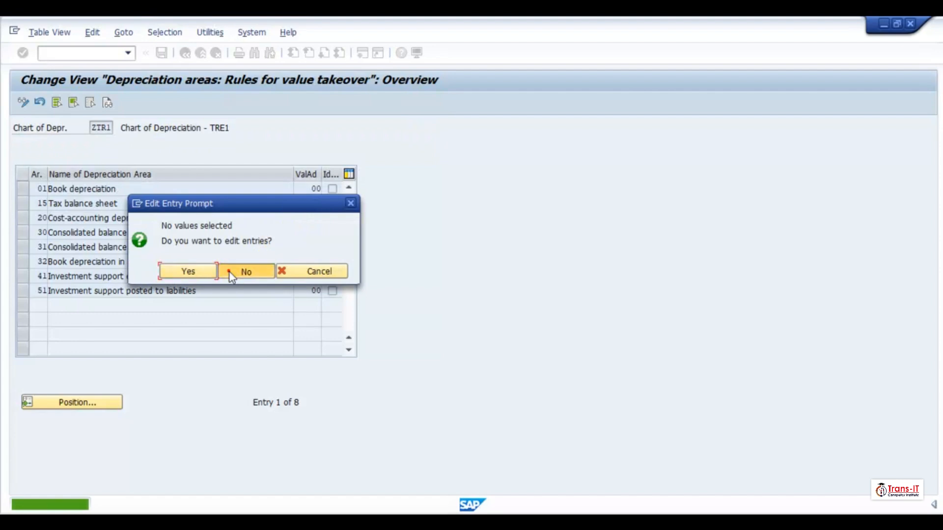
left_click(229, 272)
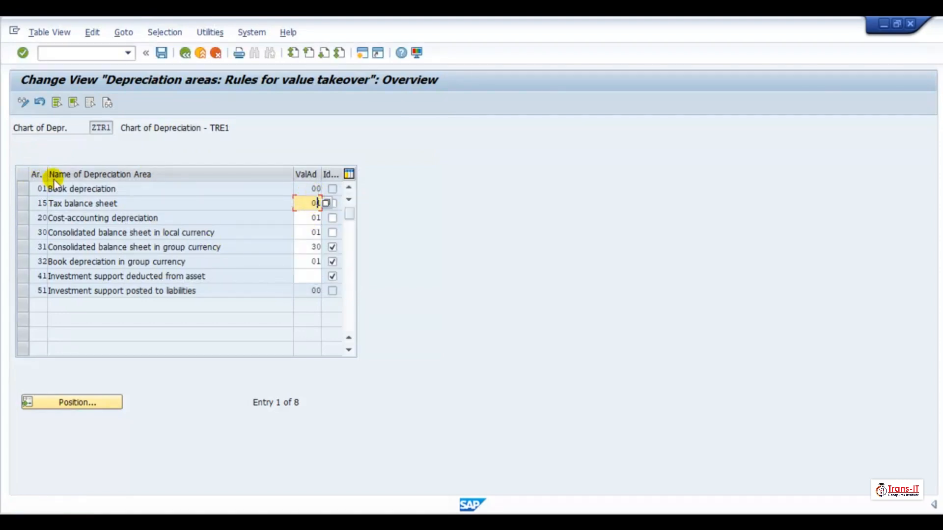
- Review each depreciation area's value-takeover area and identical-values setting in the table
left_click_drag(46, 171, 57, 170)
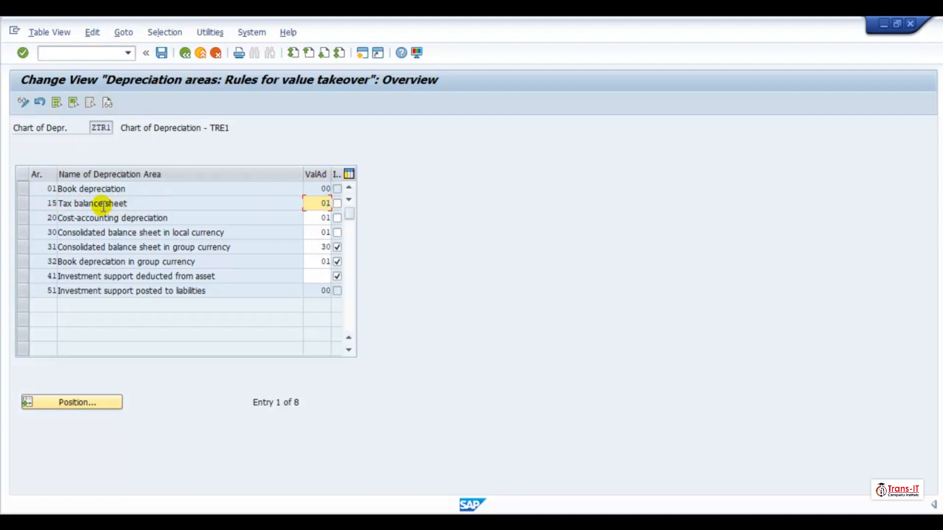
left_click_drag(42, 189, 58, 189)
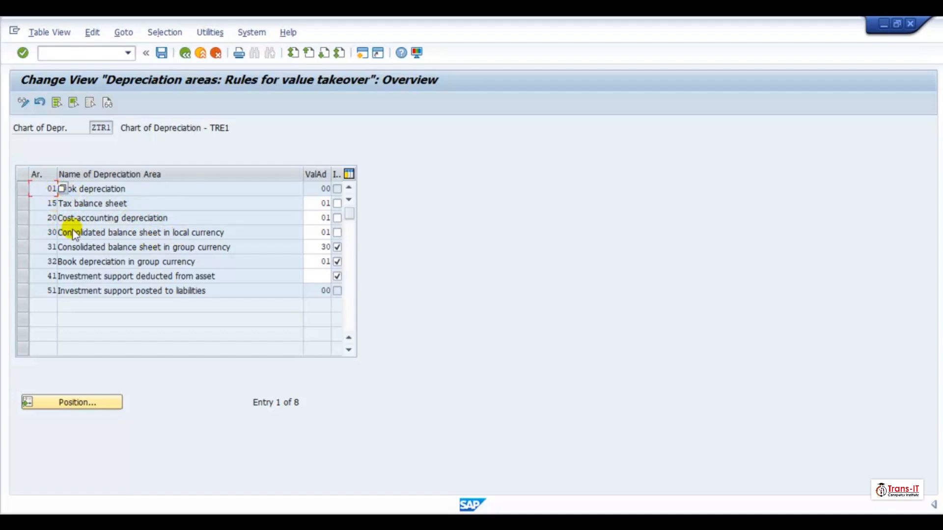
left_click(79, 247)
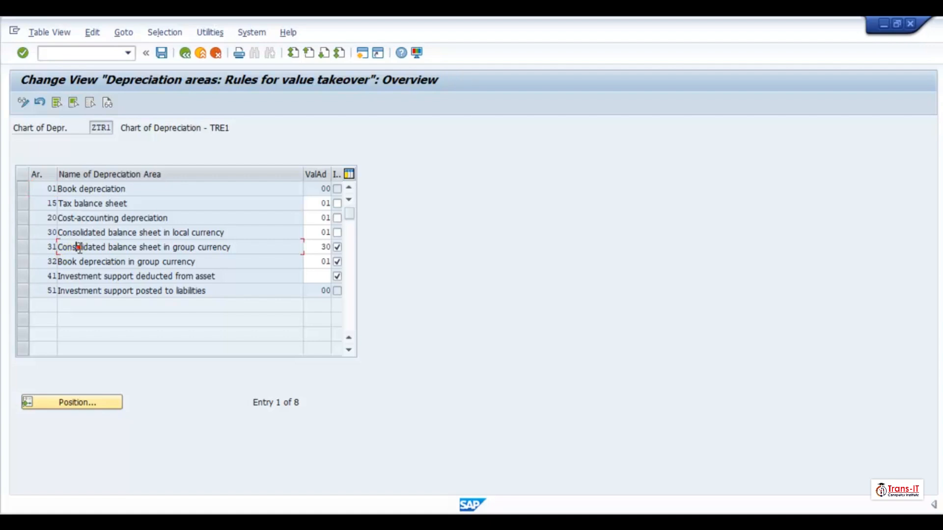
left_click_drag(78, 247, 231, 253)
left_click(234, 253)
left_click_drag(43, 233, 66, 233)
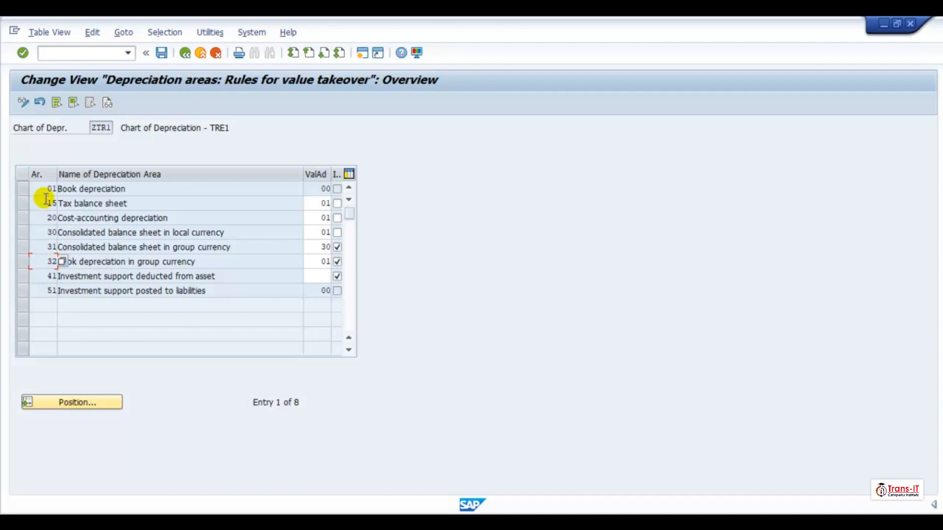
left_click(60, 189)
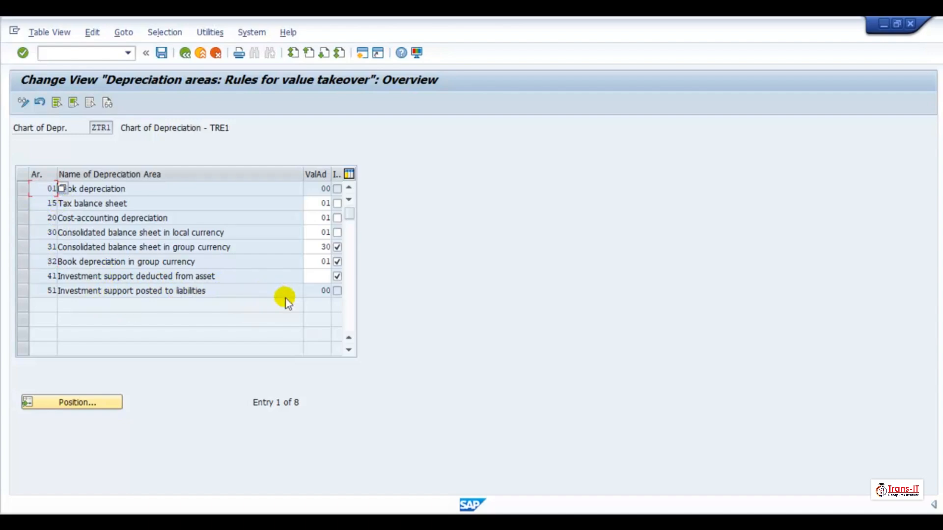
left_click(324, 291)
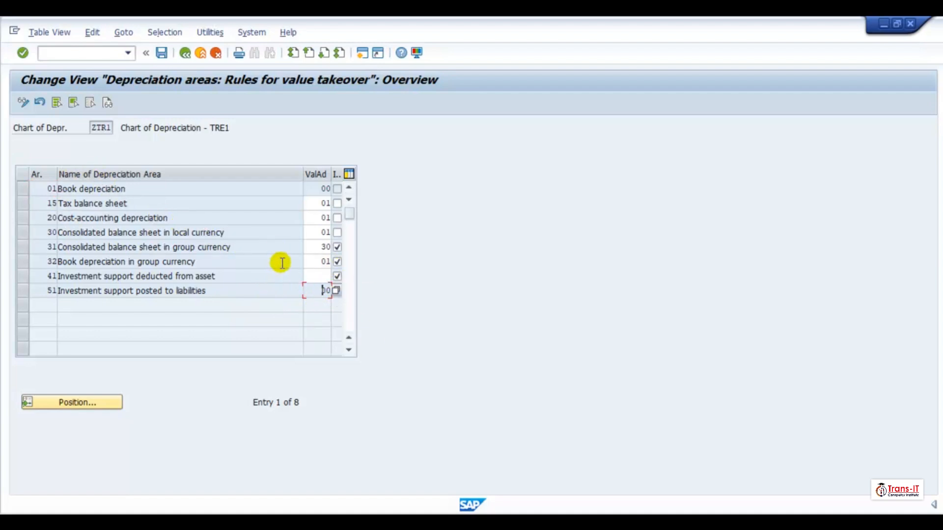
- Open a new session and run transaction spro to display the SAP Reference IMG
left_click(361, 53)
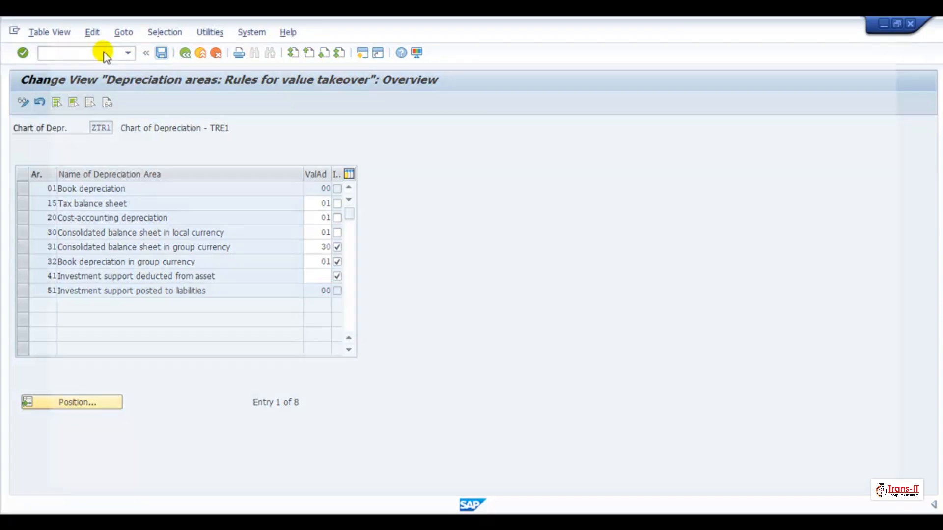
type("spro")
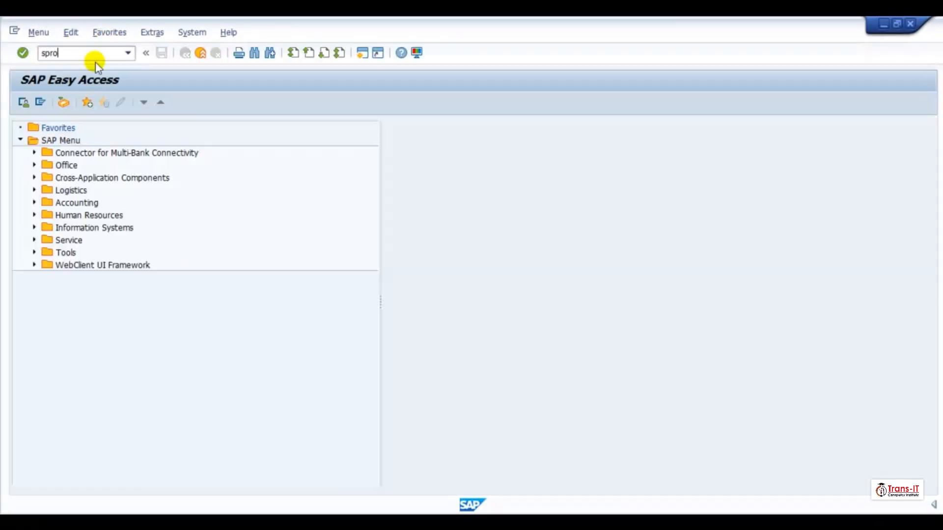
key("Return")
left_click(69, 102)
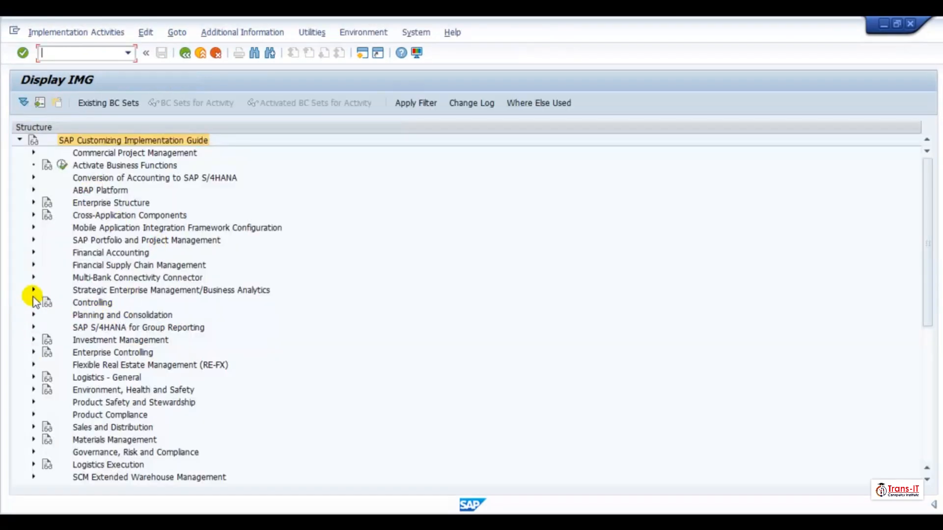
- Expand Financial Accounting, Asset Accounting and the Migration: Asset Accounting (New) branches of the IMG
left_click(41, 251)
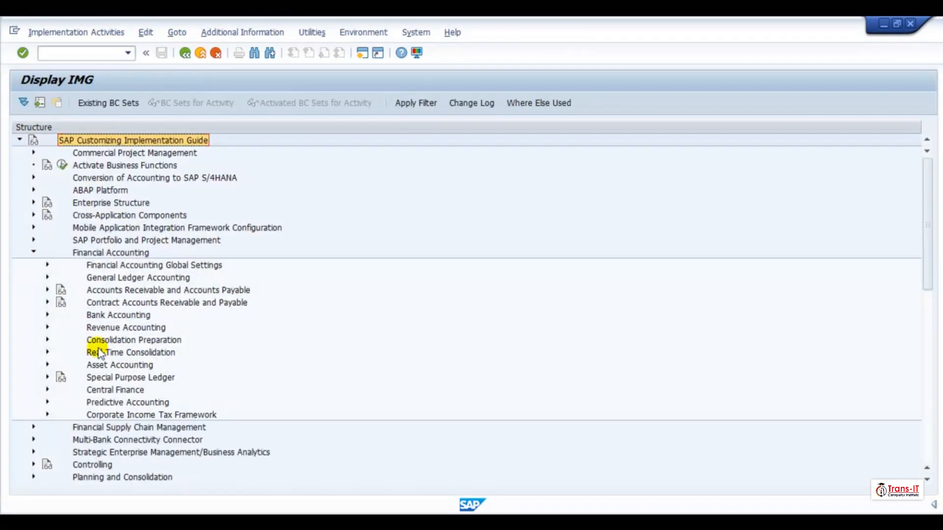
left_click(47, 365)
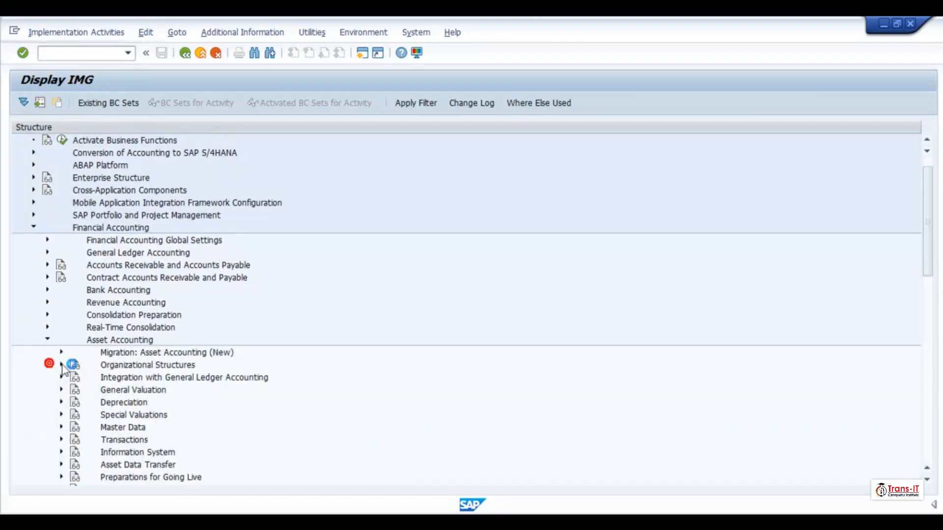
left_click(61, 352)
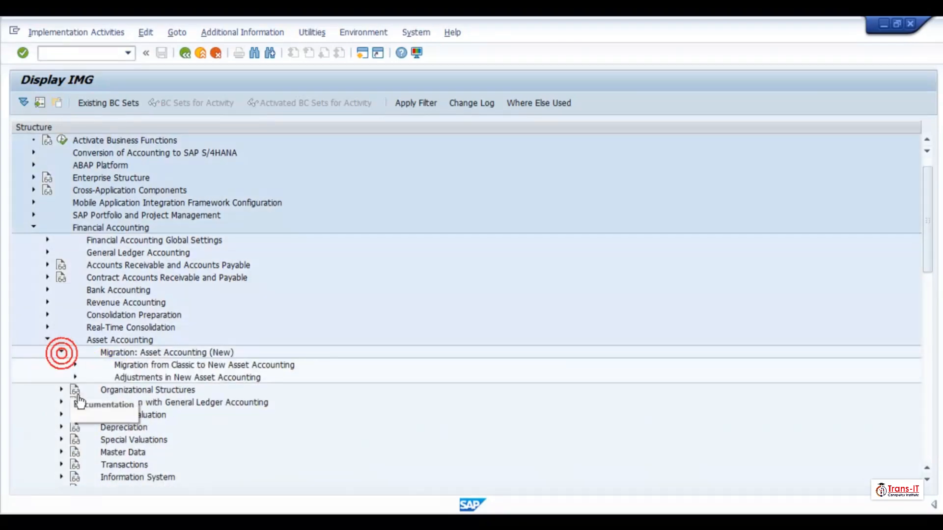
left_click(74, 365)
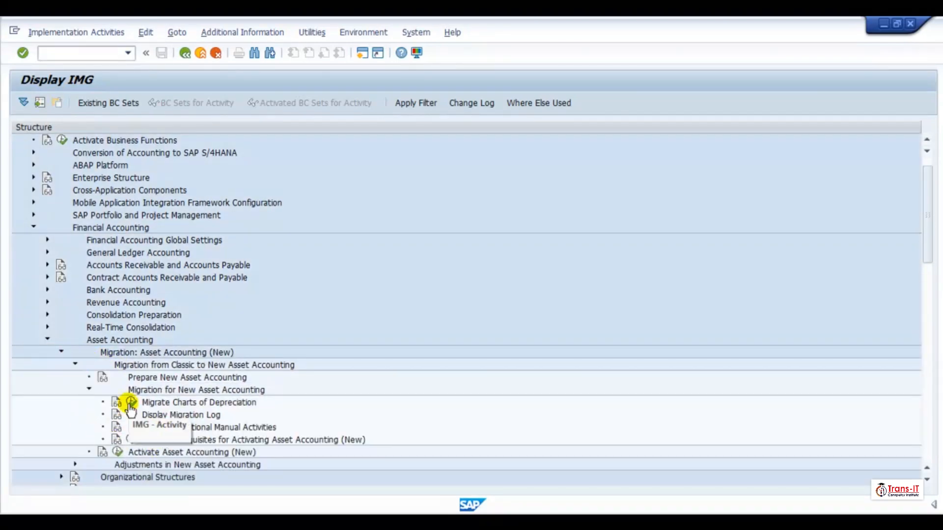
scroll(87, 417, "down", 1)
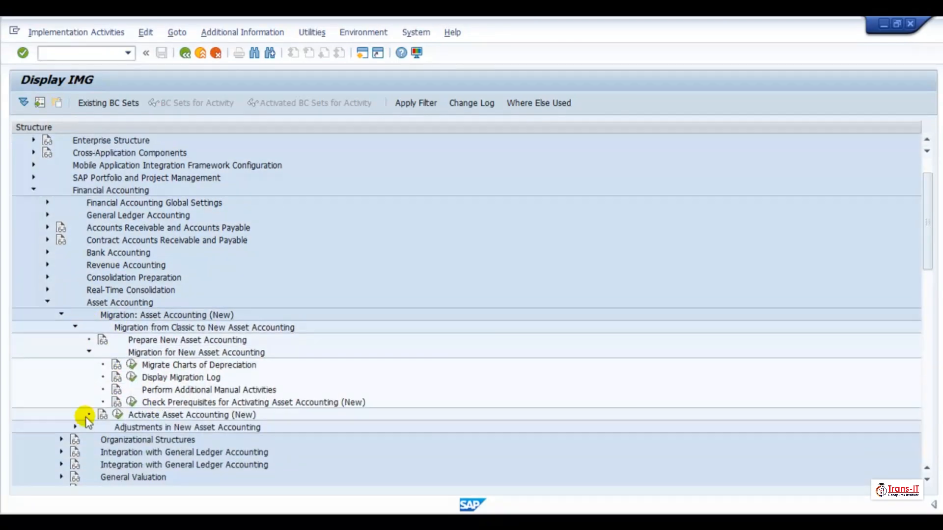
- Collapse the migration and General Valuation branches and expand Organizational Structures under Asset Accounting
left_click(74, 327)
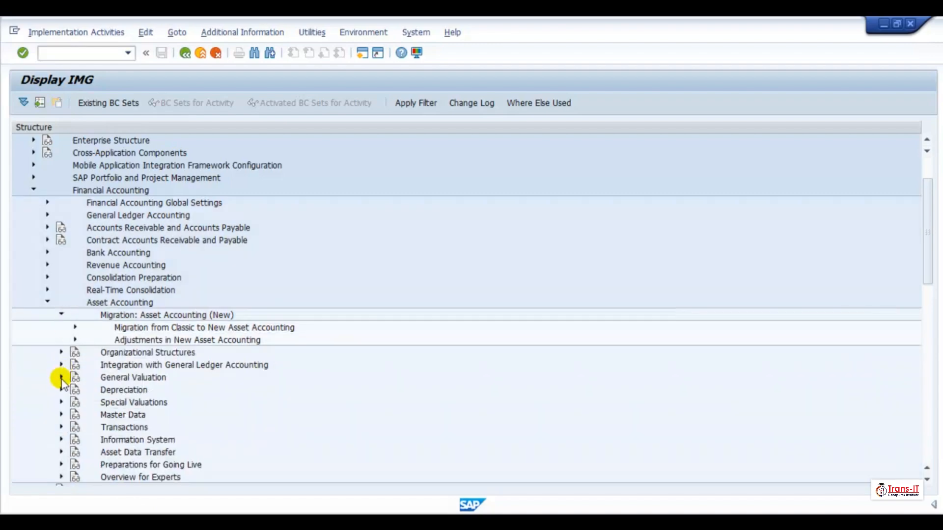
left_click(60, 377)
scroll(129, 418, "down", 1)
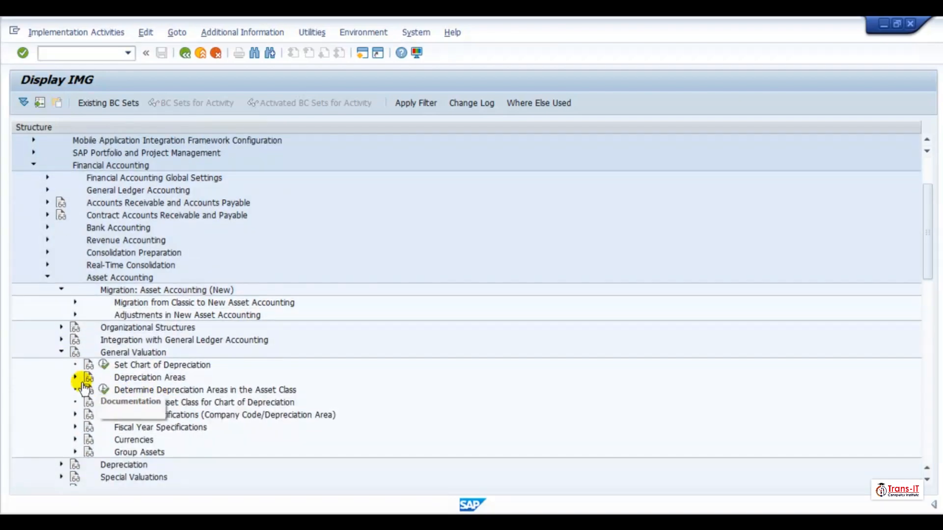
left_click(61, 352)
left_click(61, 327)
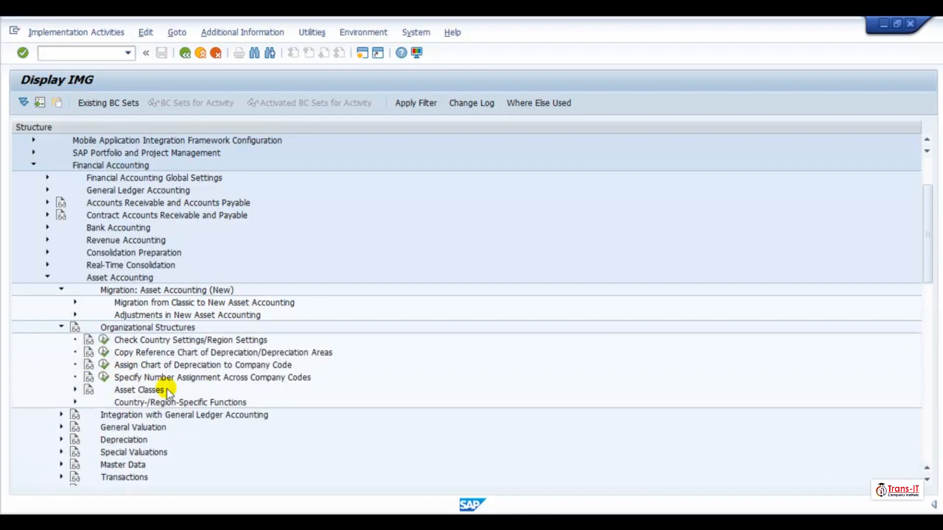
- Open the Copy/Delete Depreciation Areas activity for chart of depreciation ZTR1 and review each area's accounting principle
left_click(102, 352)
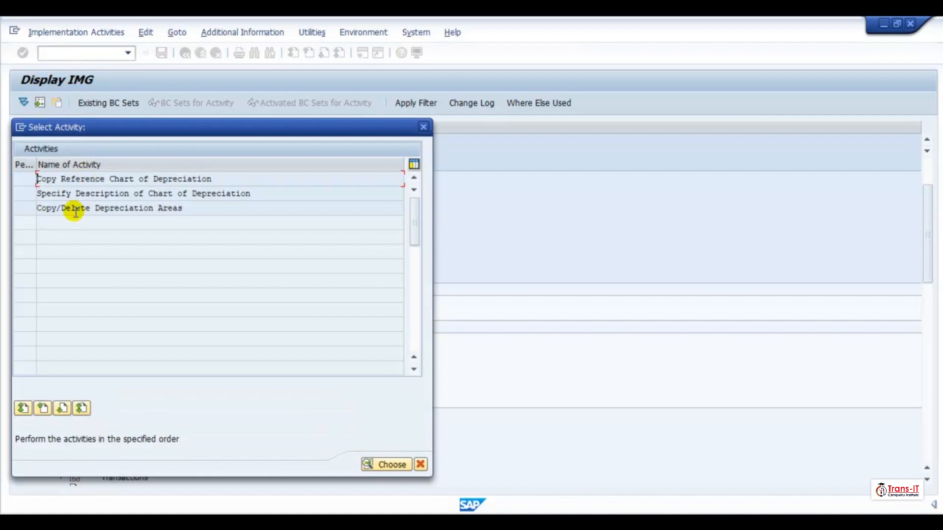
double_click(75, 213)
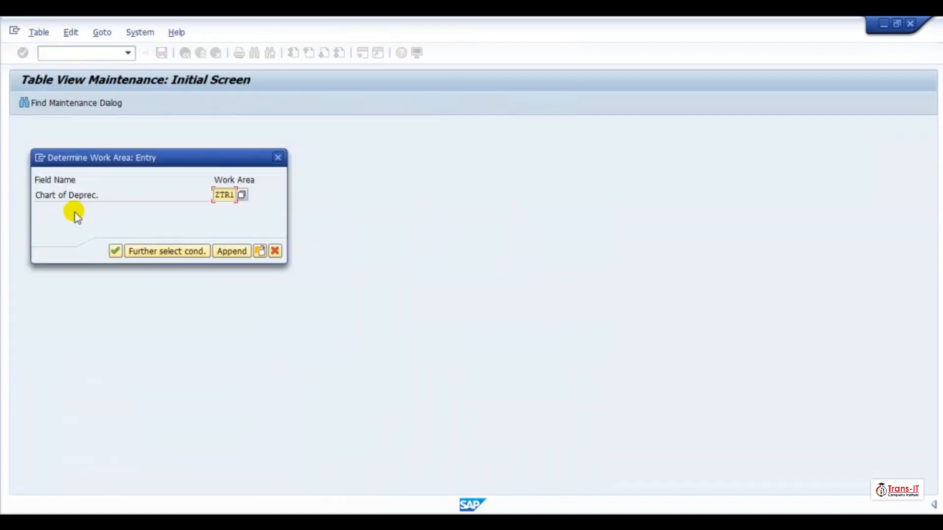
left_click(110, 252)
left_click(120, 245)
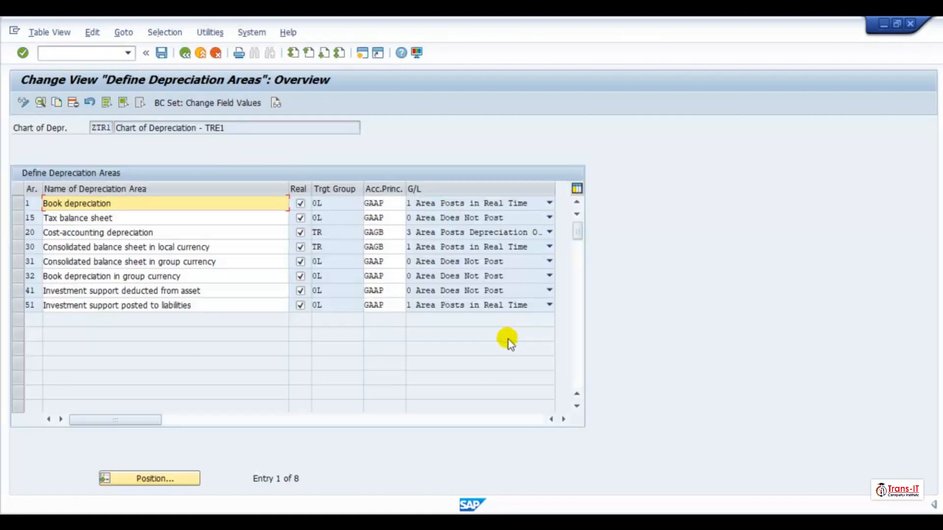
left_click(18, 247)
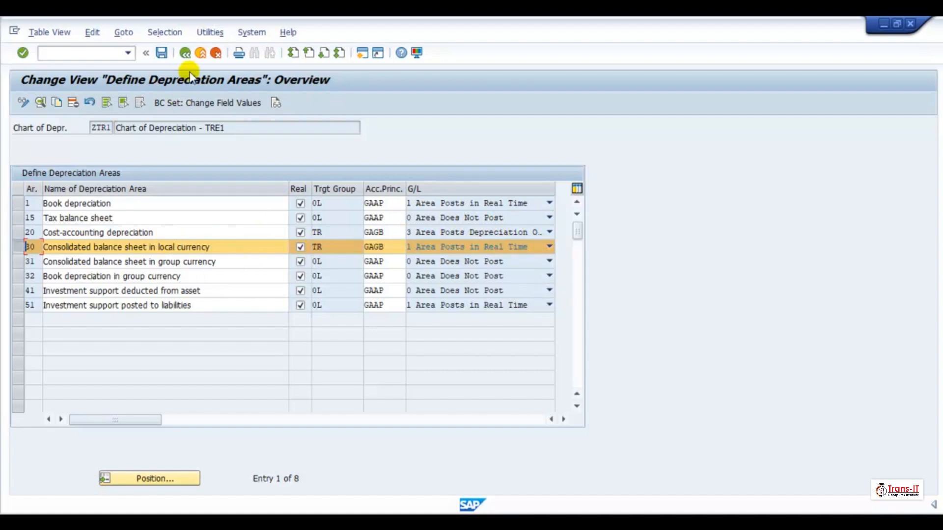
left_click(186, 54)
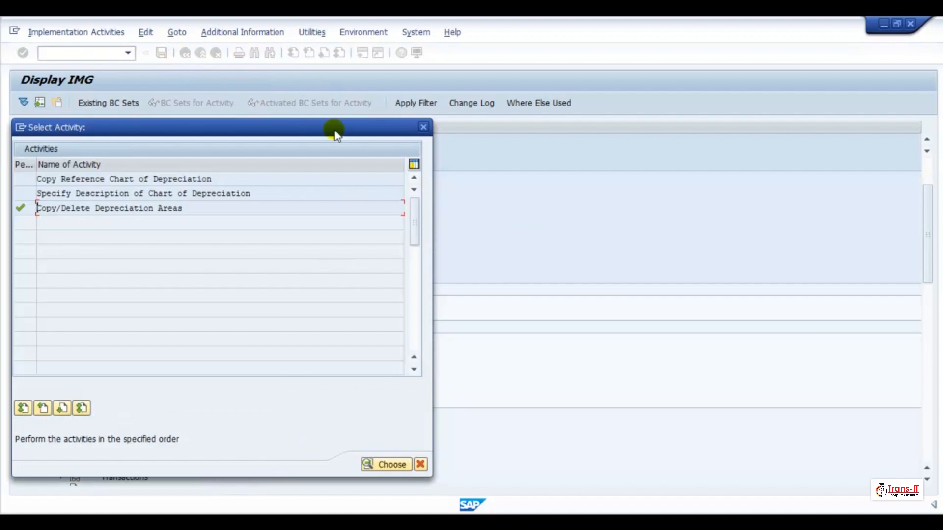
left_click(423, 127)
- Switch to the value-takeover rules window and set area 30's value-takeover area to 00
mouse_move(561, 505)
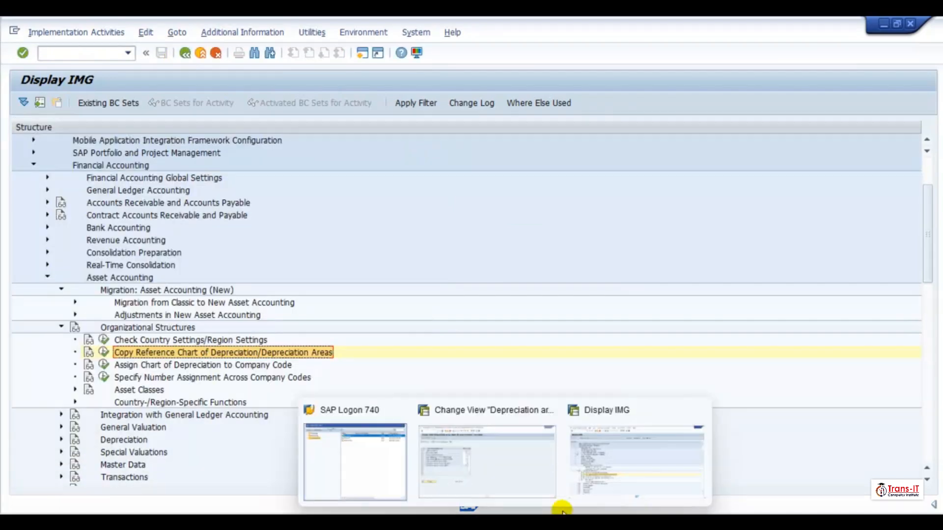
left_click(510, 457)
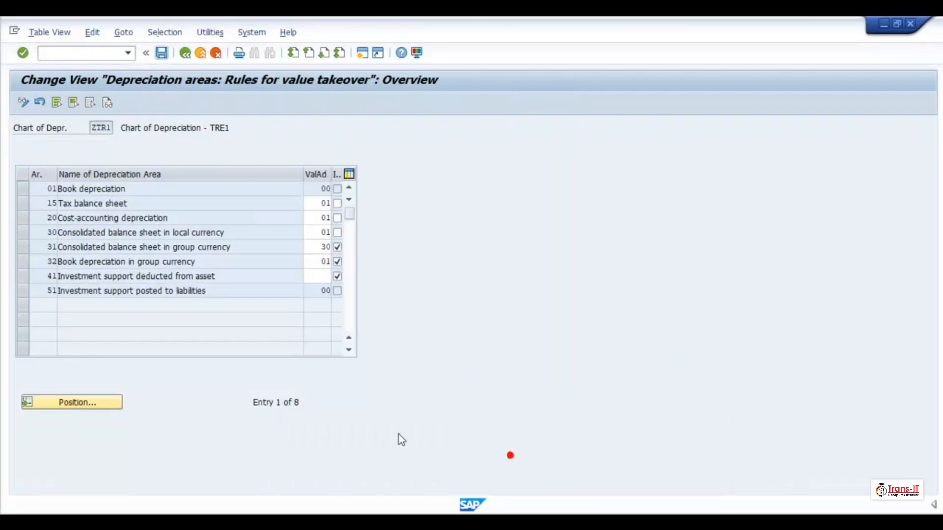
left_click(317, 232)
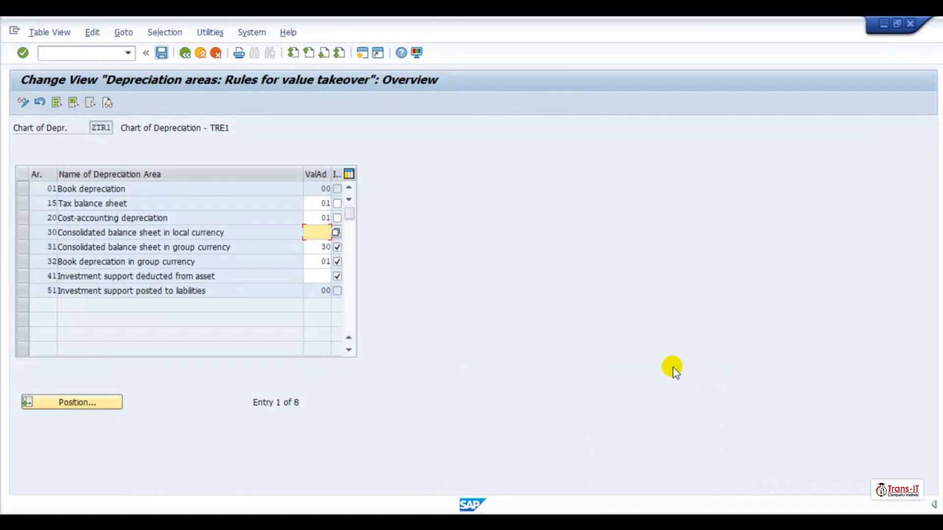
type("00")
left_click(42, 234)
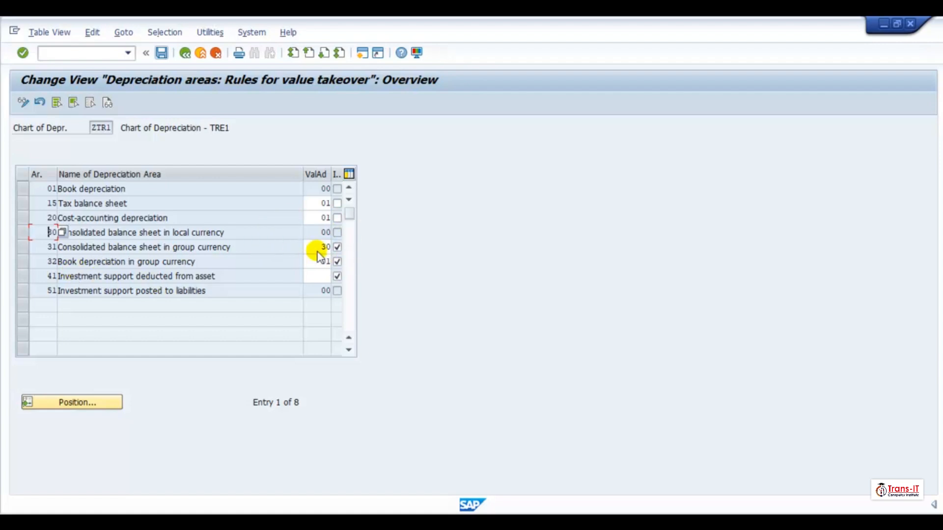
left_click(35, 234)
left_click(349, 174)
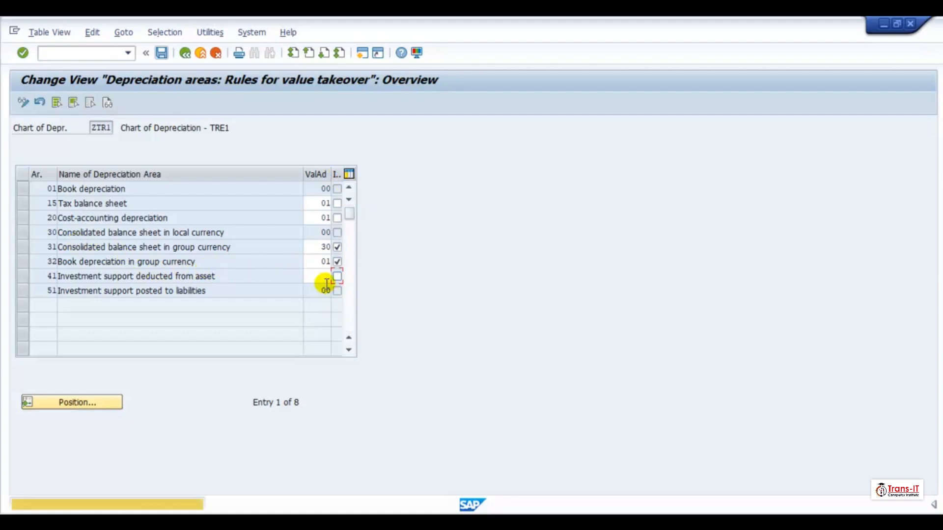
- Try to save the value-takeover rules, choosing to save the changes when leaving
left_click(161, 53)
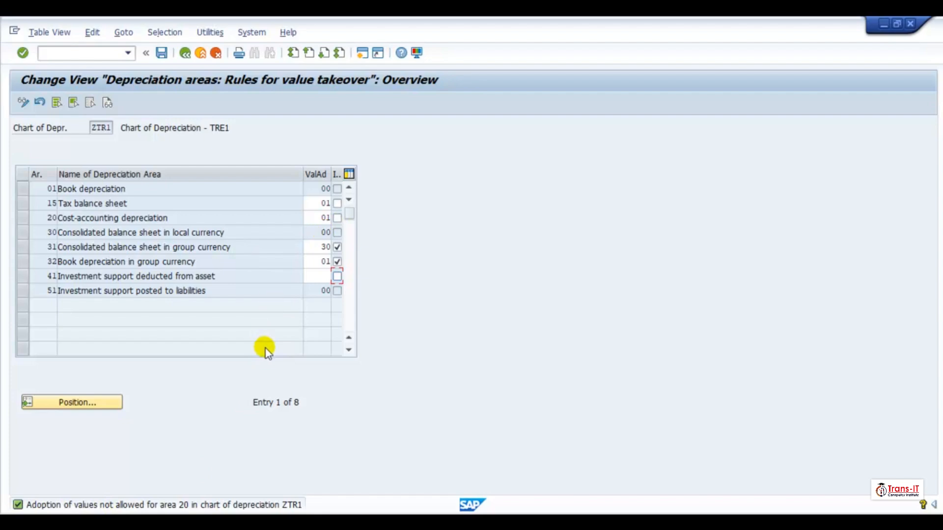
left_click(162, 52)
left_click(185, 53)
left_click(250, 272)
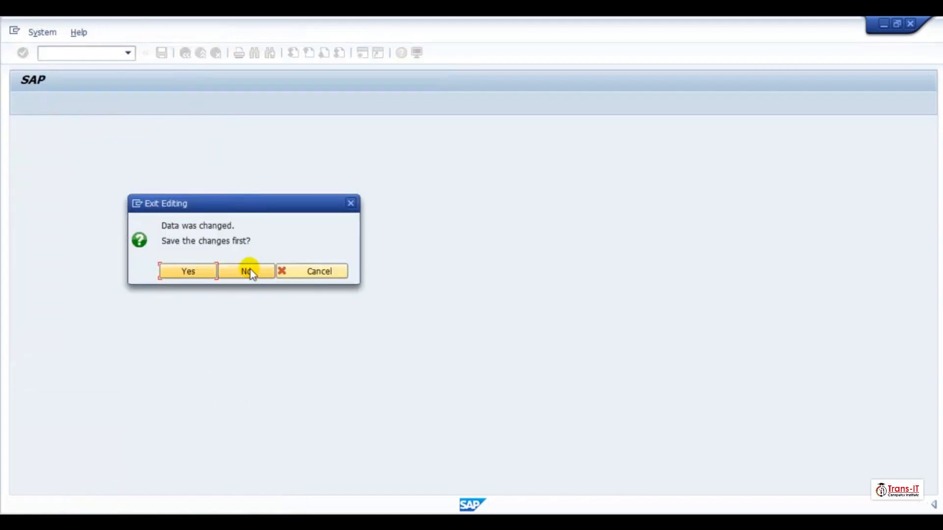
left_click(191, 273)
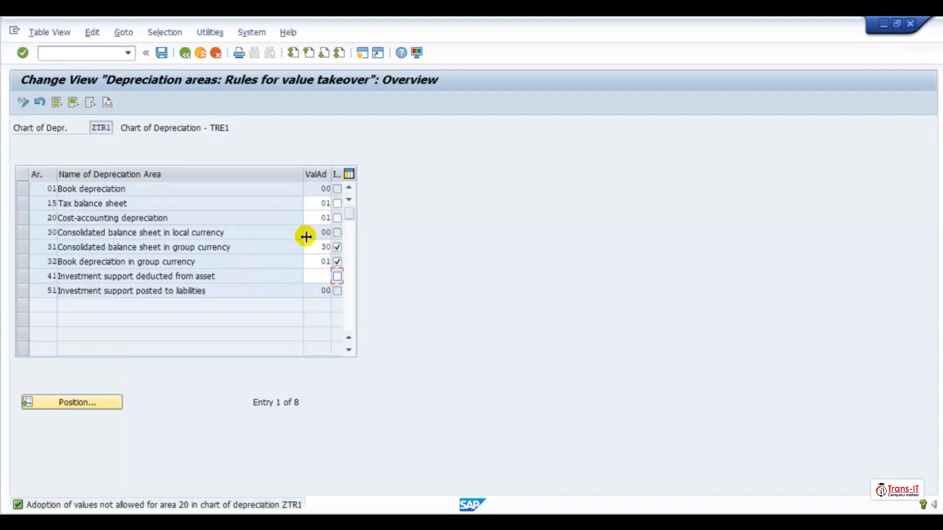
- Read the long text of the area 20 value-adoption error message and retry saving
left_click(171, 506)
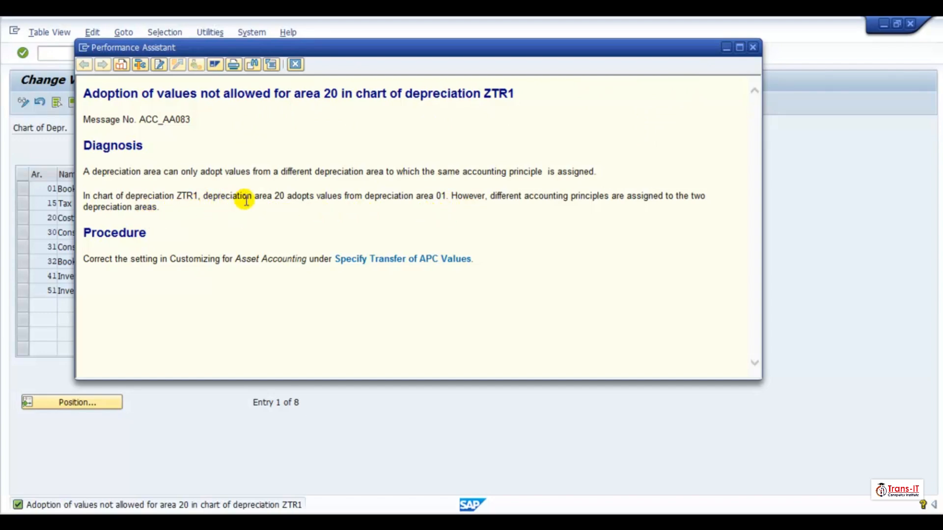
left_click_drag(287, 197, 337, 206)
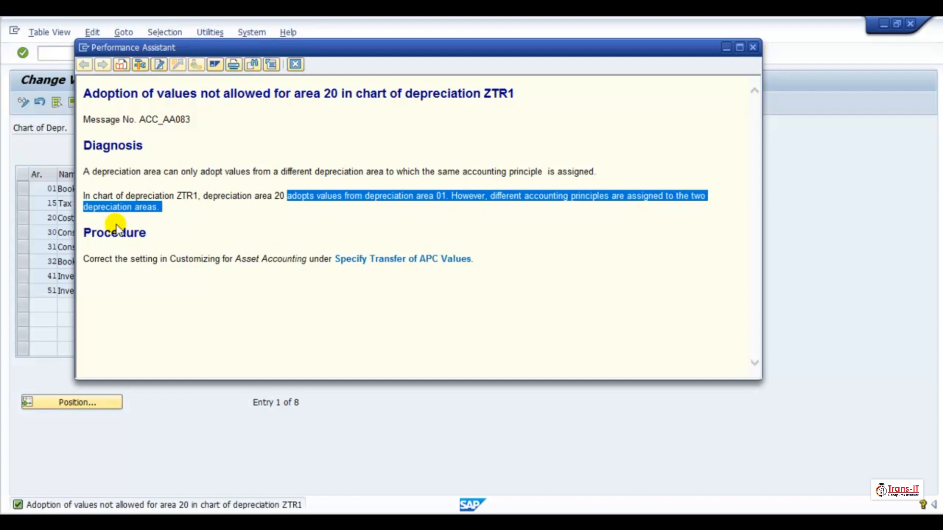
left_click(752, 48)
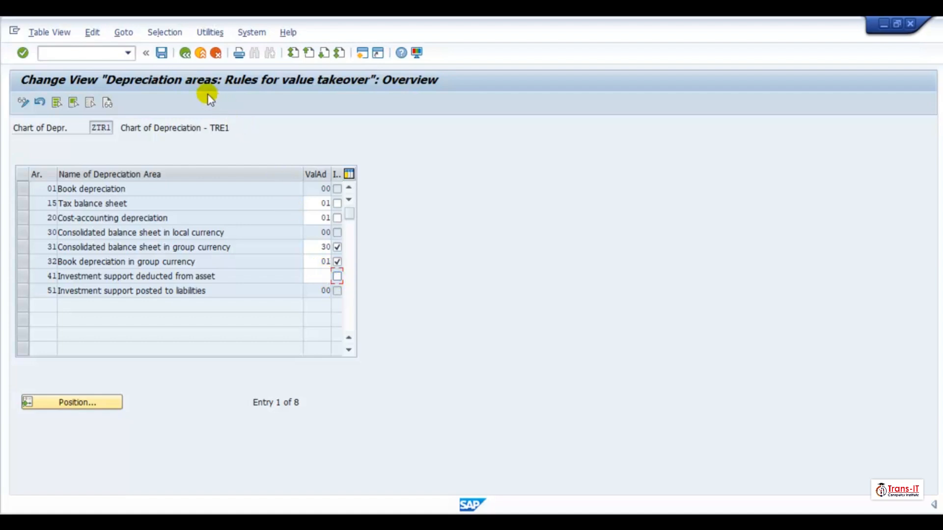
left_click(162, 53)
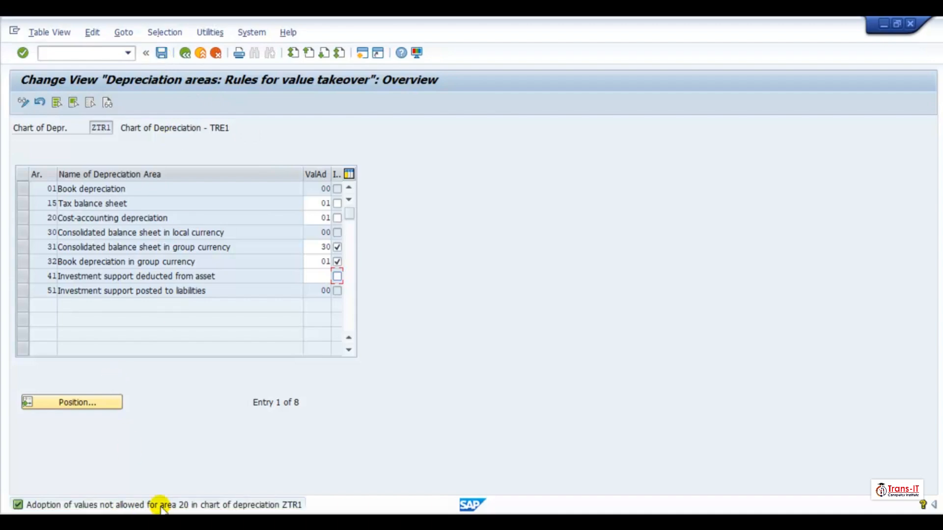
double_click(163, 506)
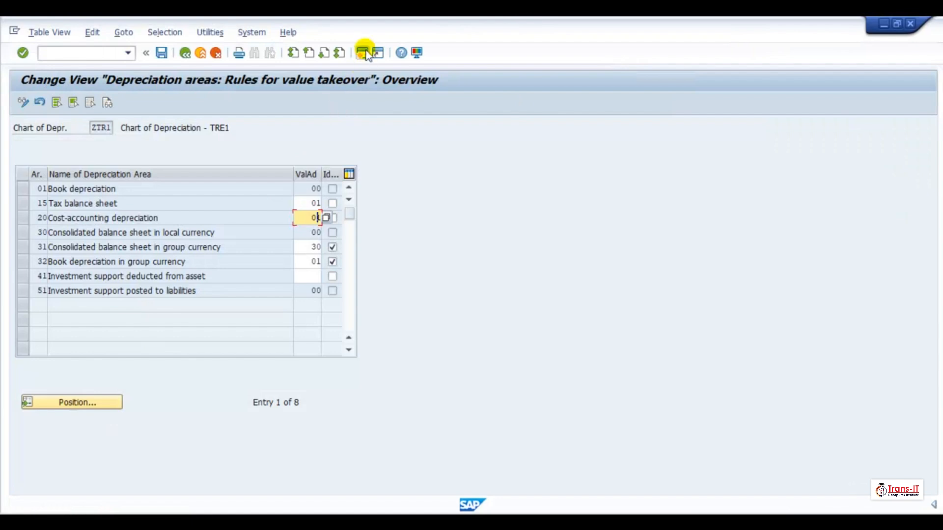
- Open a new session and run transaction spro to display the SAP Reference IMG
left_click(362, 53)
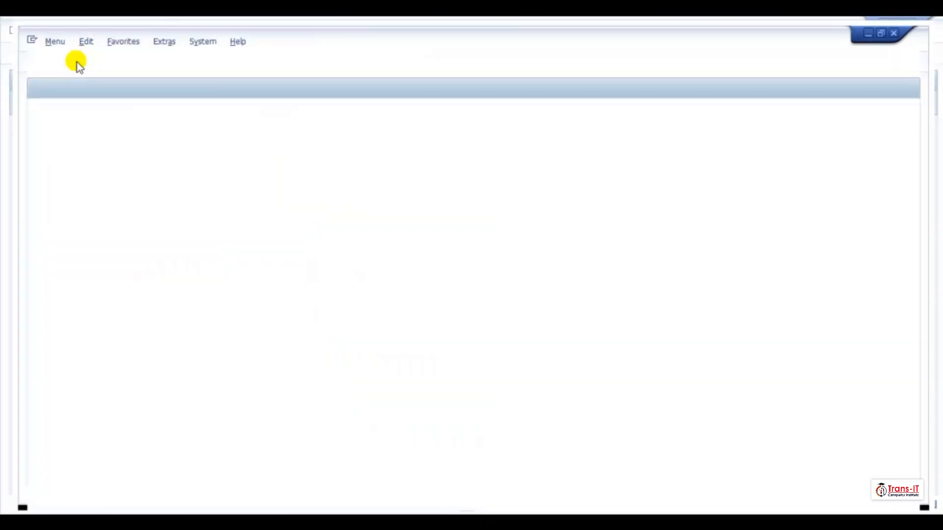
type("spro")
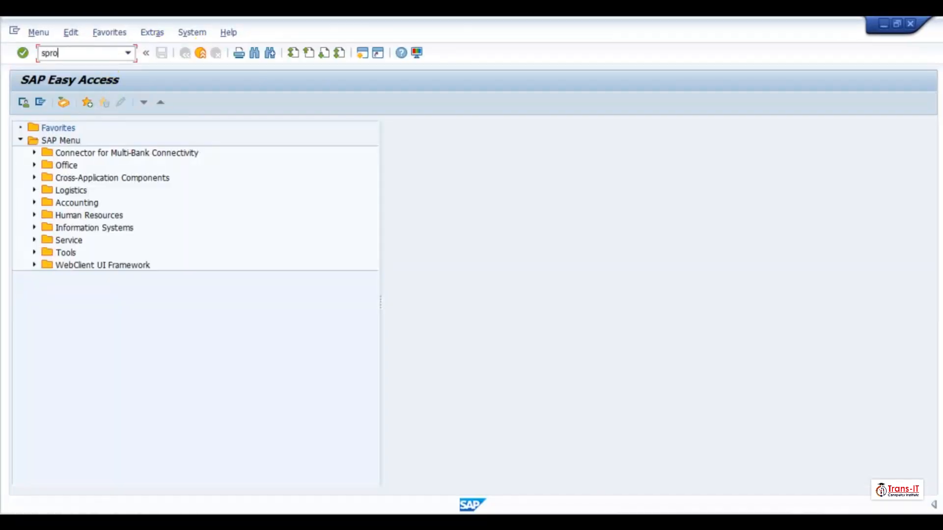
key("Return")
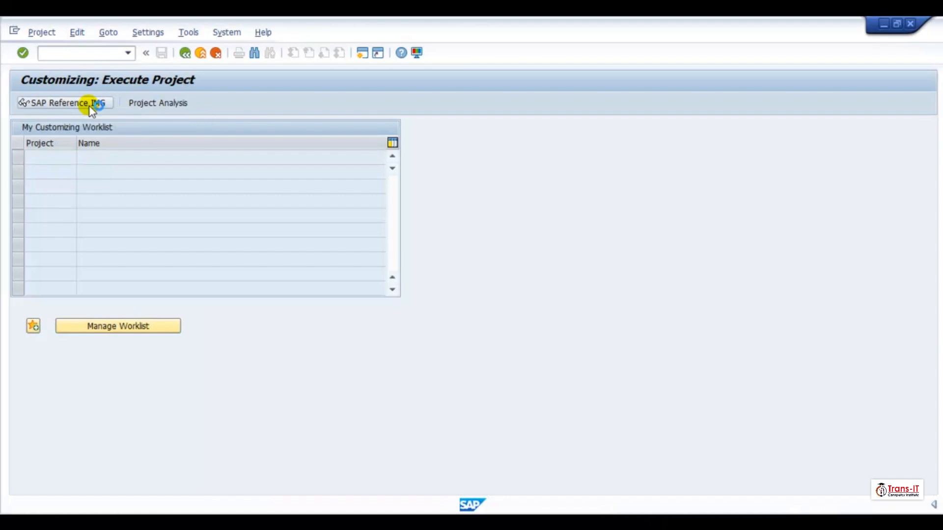
left_click(89, 104)
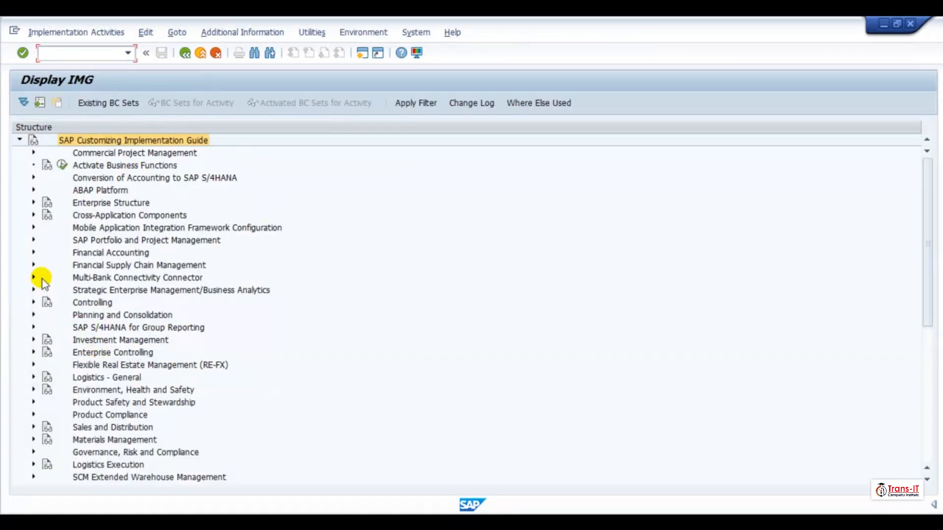
- Expand Asset Accounting's Organizational Structures and open Copy/Delete Depreciation Areas for chart of depreciation ZTR1
left_click(33, 252)
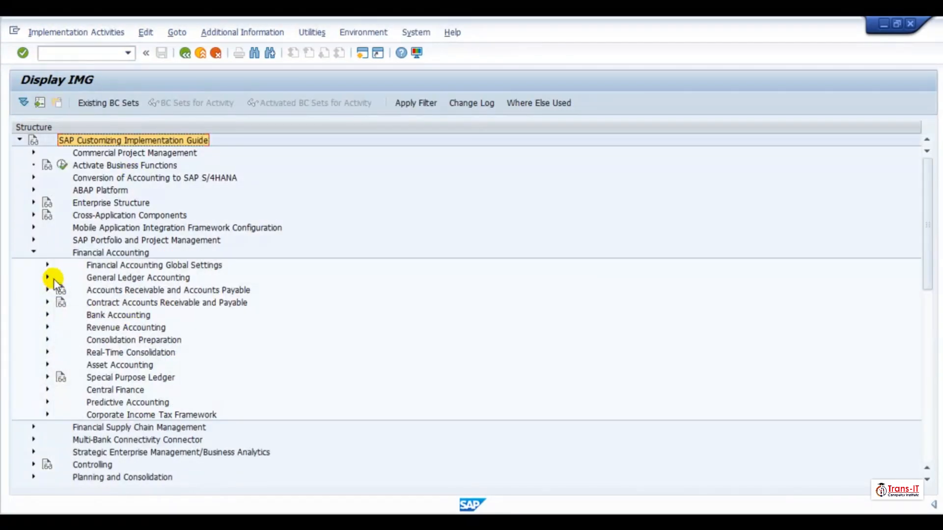
left_click(47, 365)
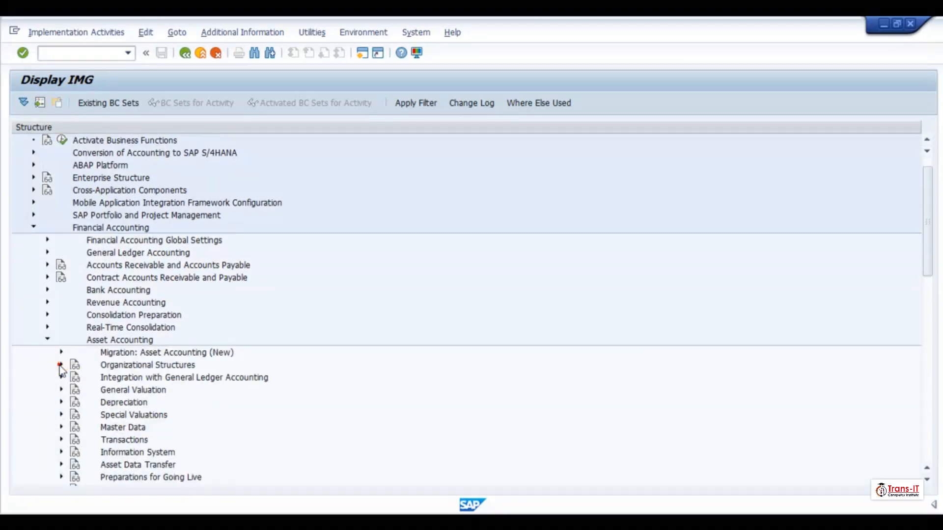
left_click(60, 366)
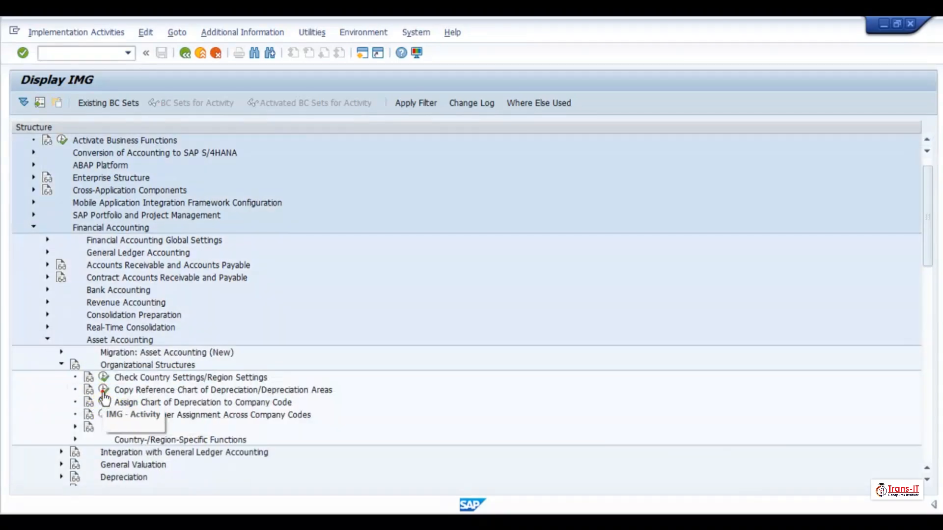
left_click(104, 390)
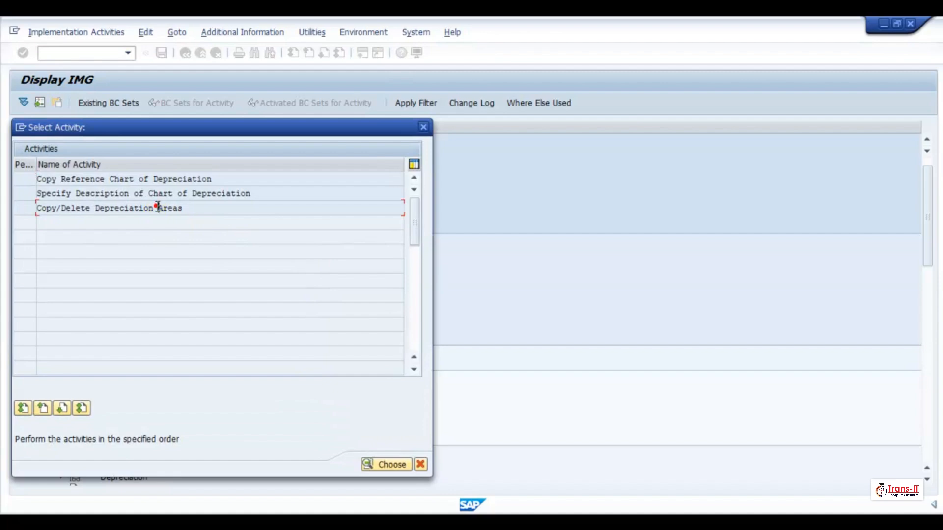
double_click(158, 207)
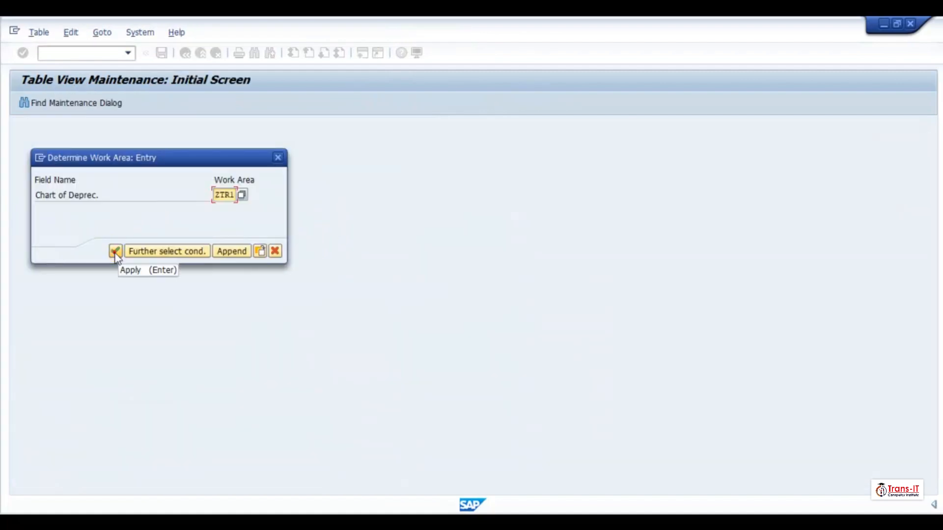
left_click(114, 252)
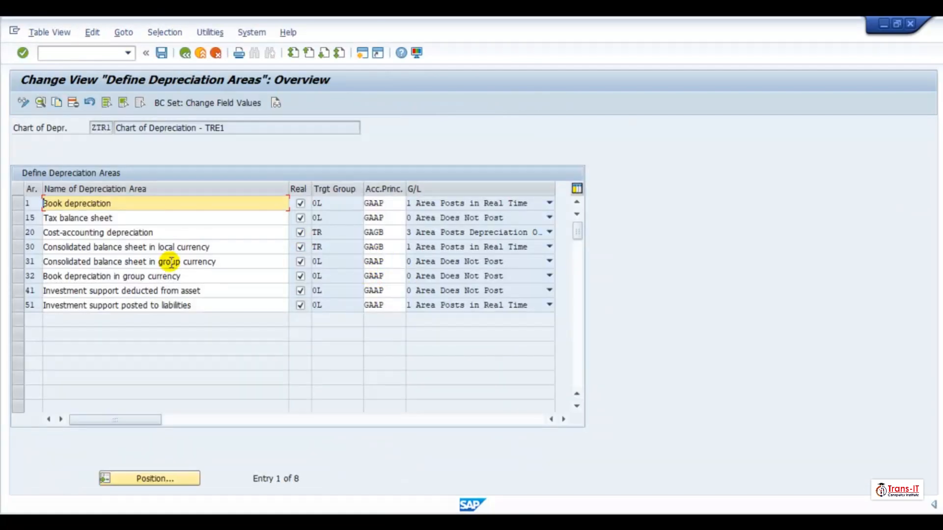
- Change the accounting principle of depreciation area 20 to GAAP
left_click(402, 233)
key("BackSpace")
key("BackSpace")
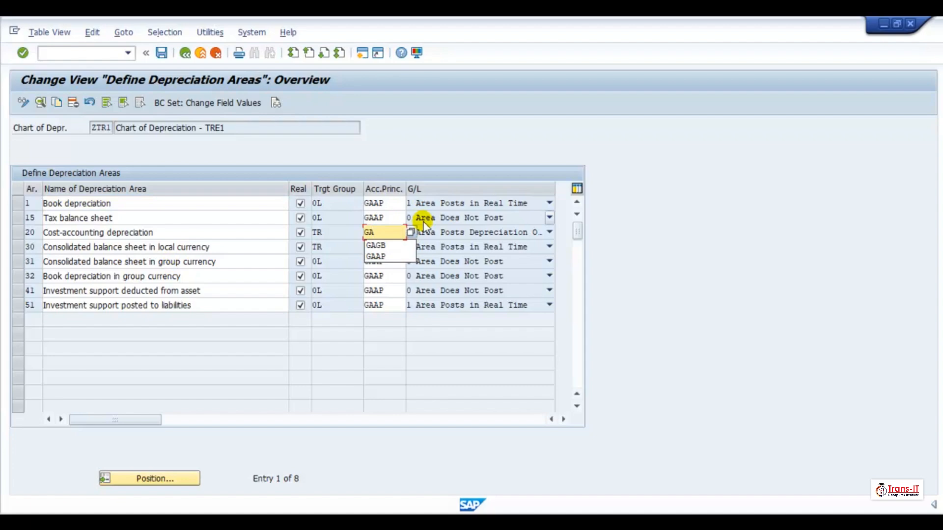
left_click(383, 256)
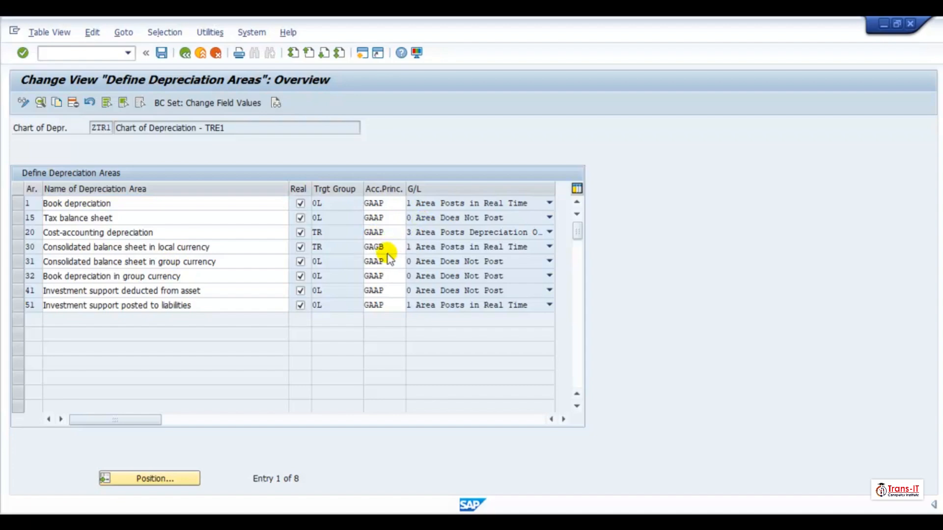
- Try to set area 31's accounting principle to GAAB
left_click(388, 260)
key("BackSpace")
key("BackSpace")
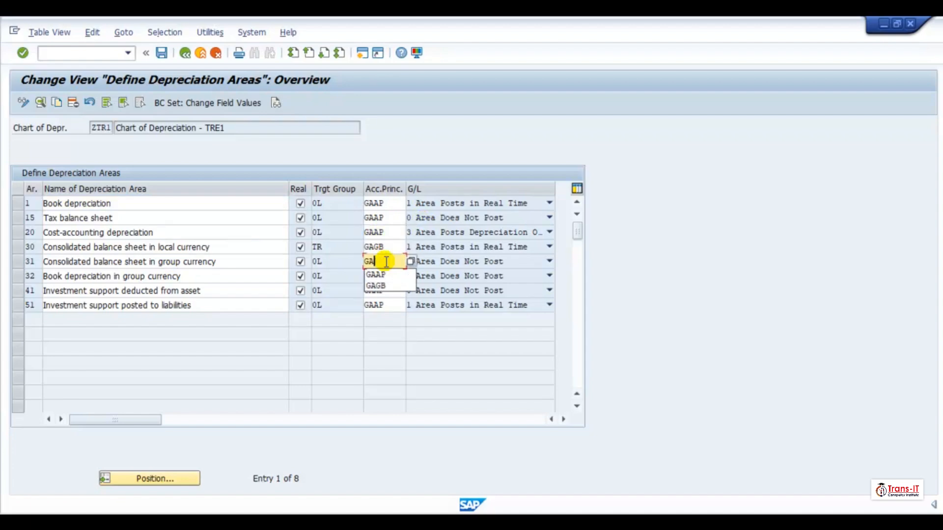
type("AB")
key("Return")
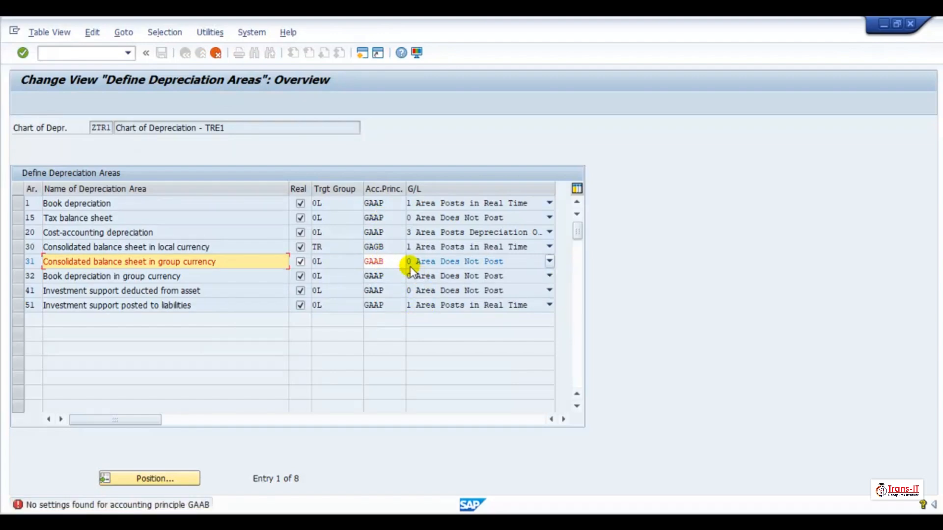
key("Return")
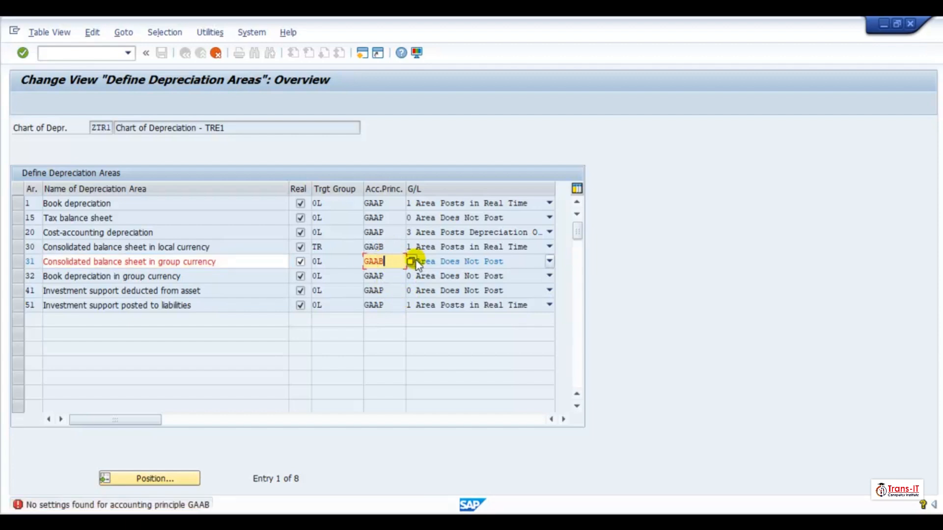
- Clear area 31's accounting principle and open the area's detail view
key("BackSpace")
left_click(459, 342)
key("Return")
left_click(397, 259)
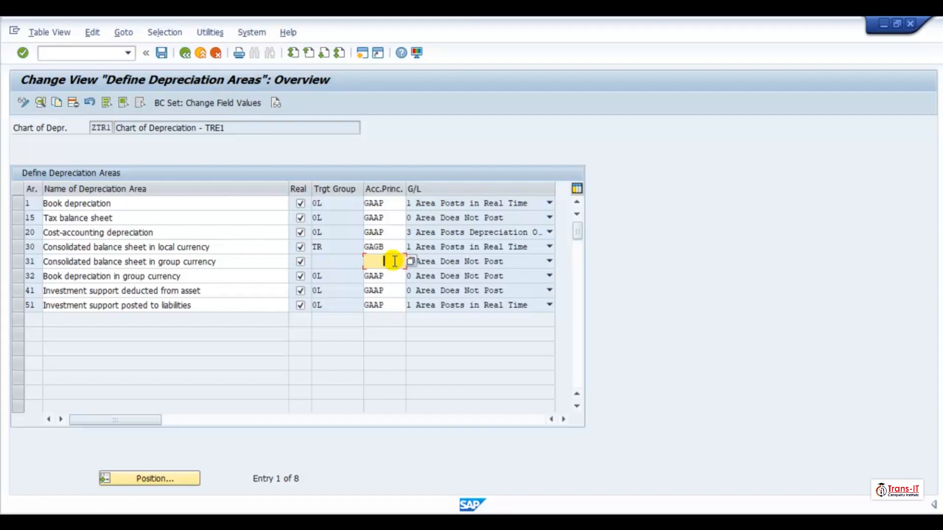
double_click(393, 261)
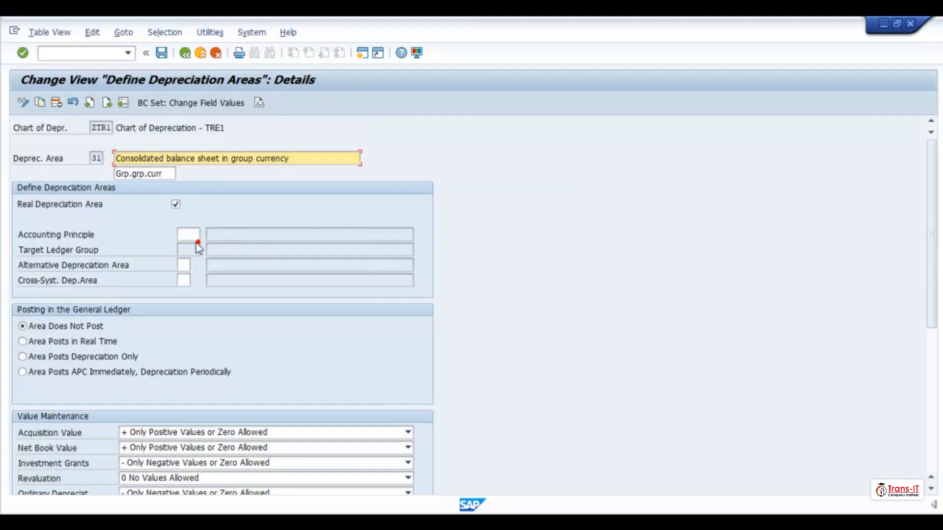
- Set depreciation area 31's accounting principle to GAGB and review area 30's details for comparison
left_click(195, 235)
type("GAG")
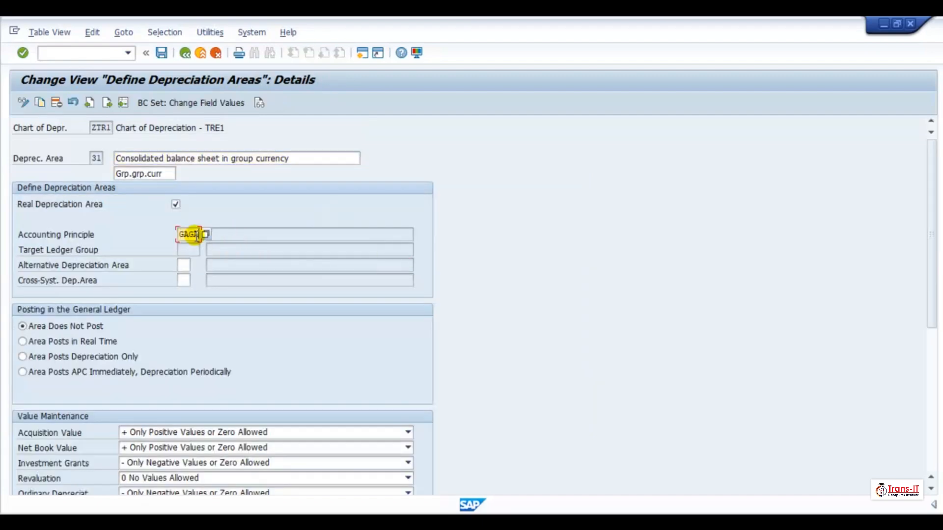
type("b")
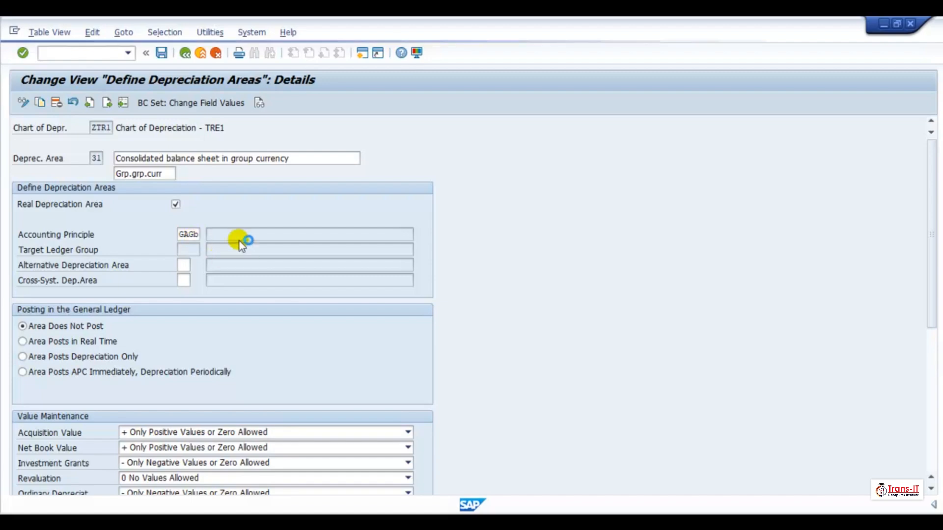
key("Return")
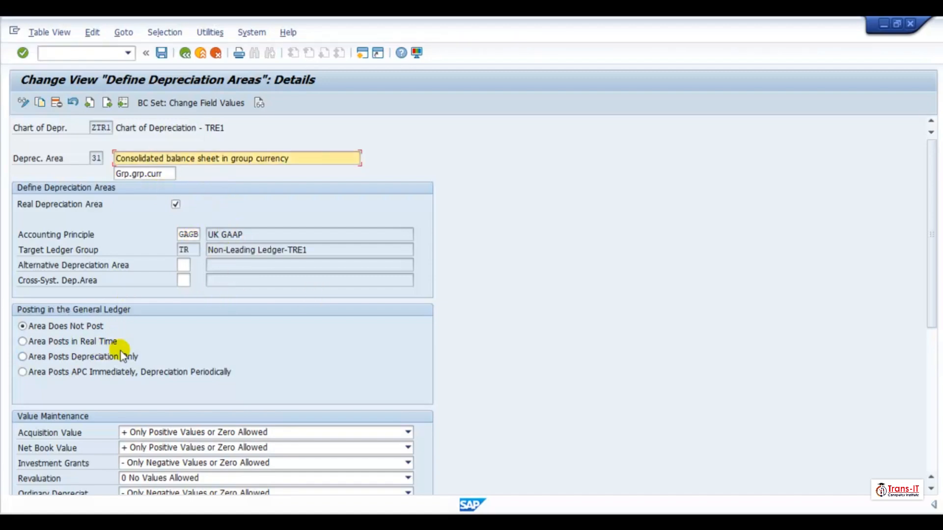
left_click(184, 61)
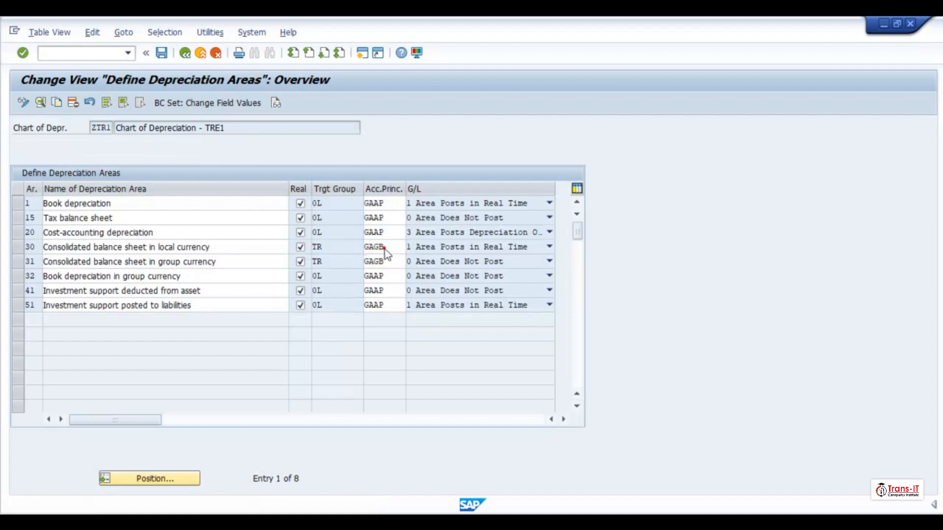
double_click(385, 249)
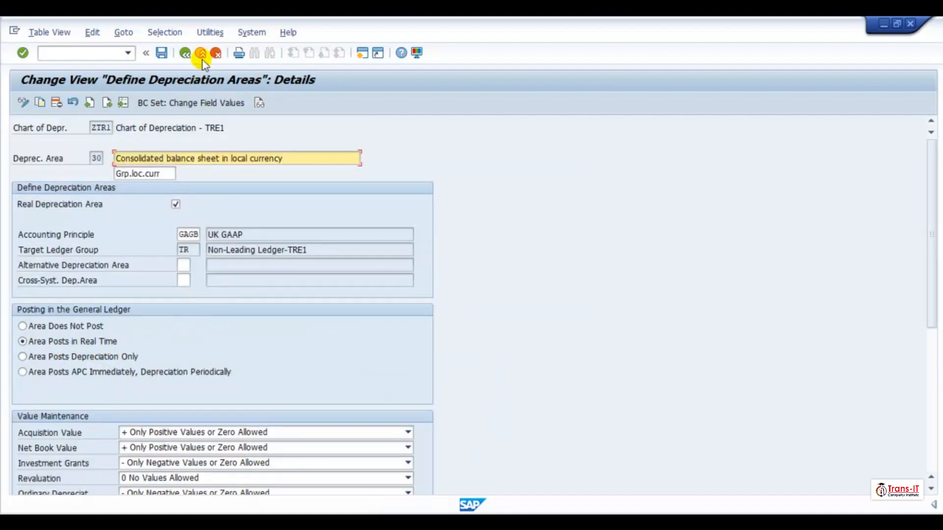
left_click(185, 54)
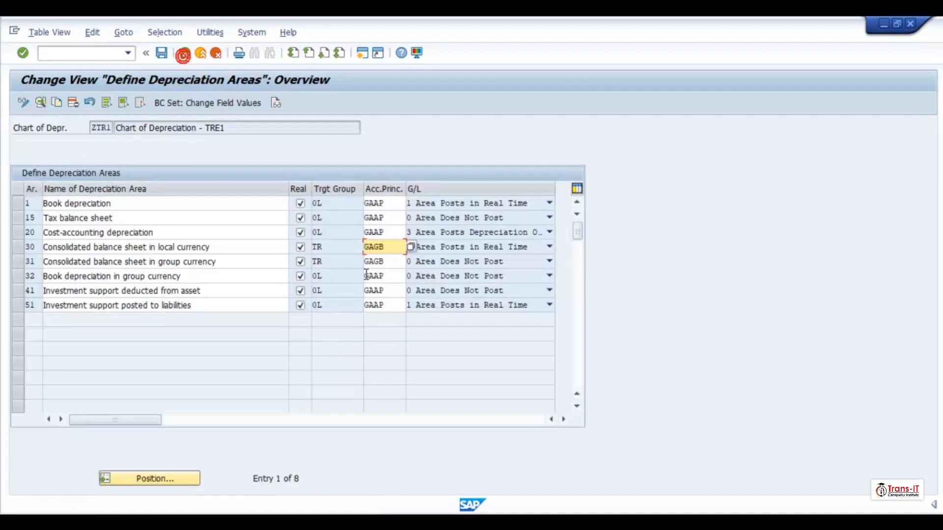
- Set depreciation area 20 to not post to the general ledger
double_click(383, 234)
left_click(27, 329)
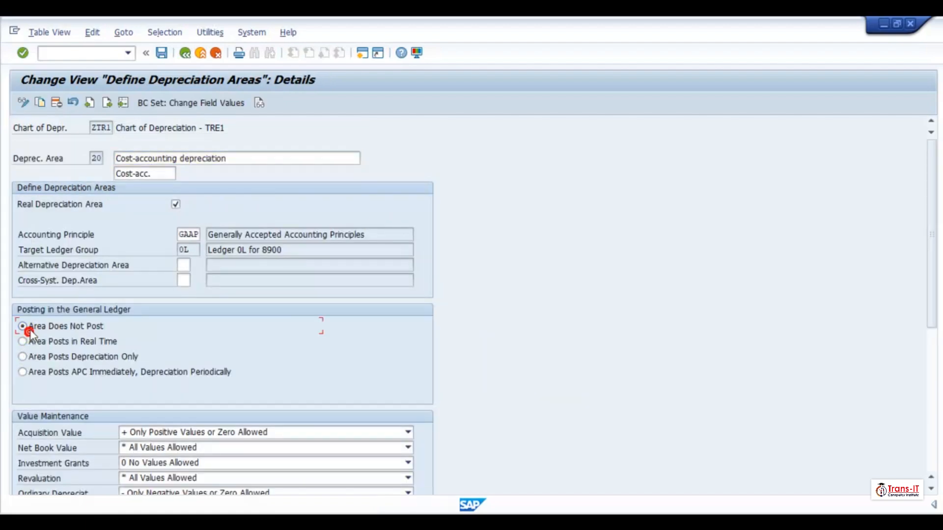
left_click(184, 53)
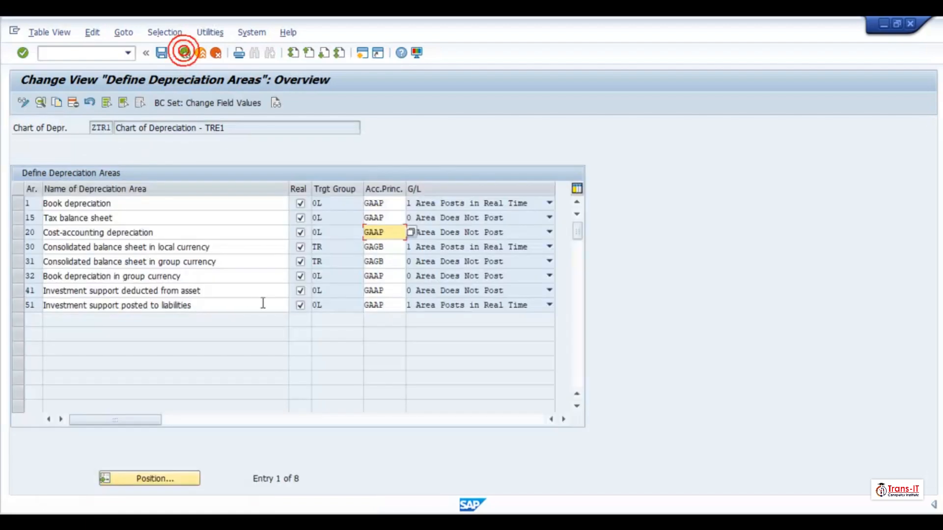
- Set depreciation area 30 to post depreciation only to the general ledger
double_click(379, 247)
left_click(41, 356)
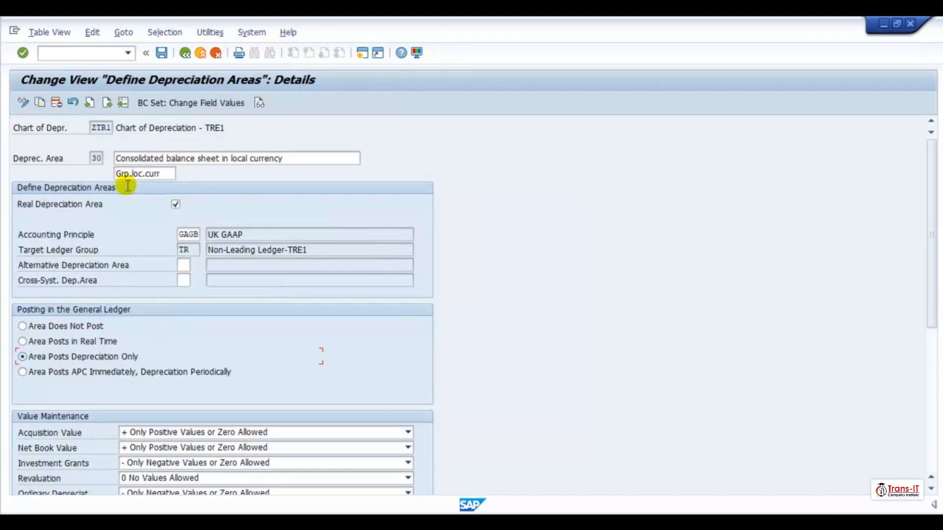
left_click(184, 53)
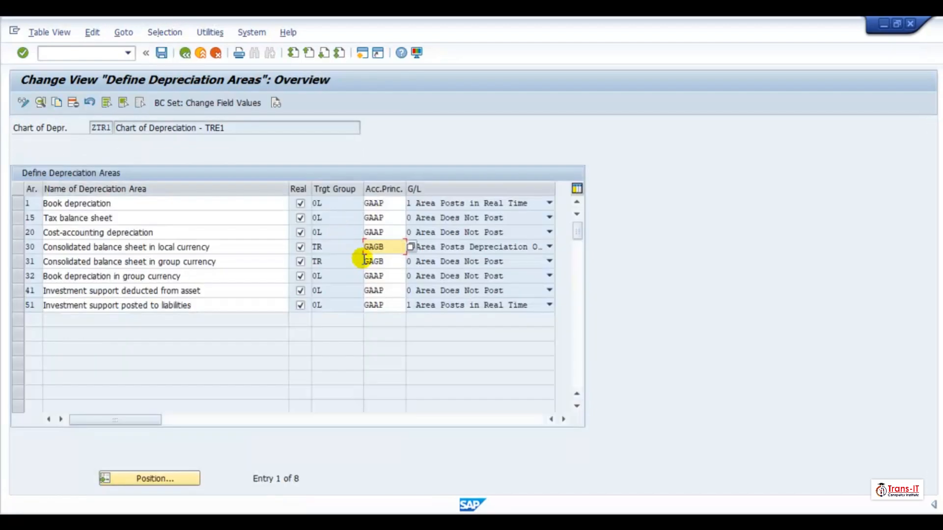
- Set depreciation area 31 to post depreciation only to the general ledger
double_click(374, 259)
left_click(66, 357)
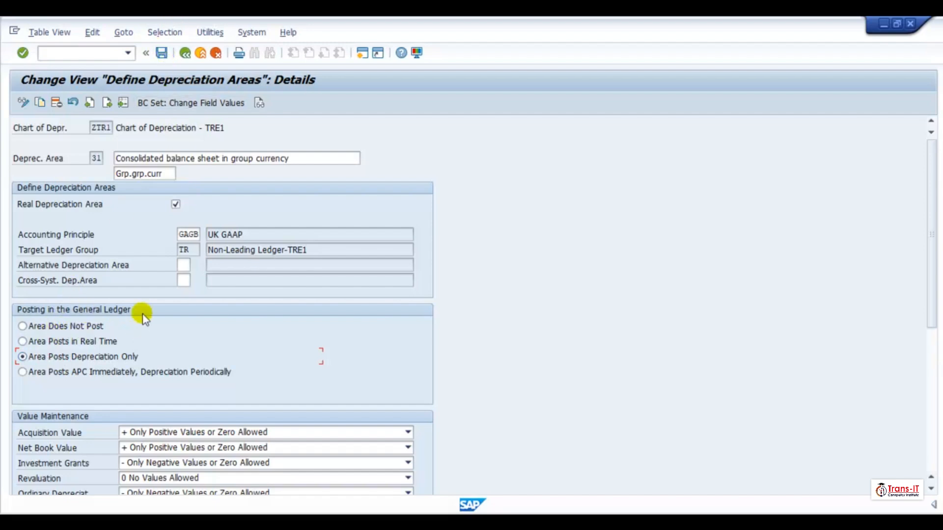
left_click(185, 52)
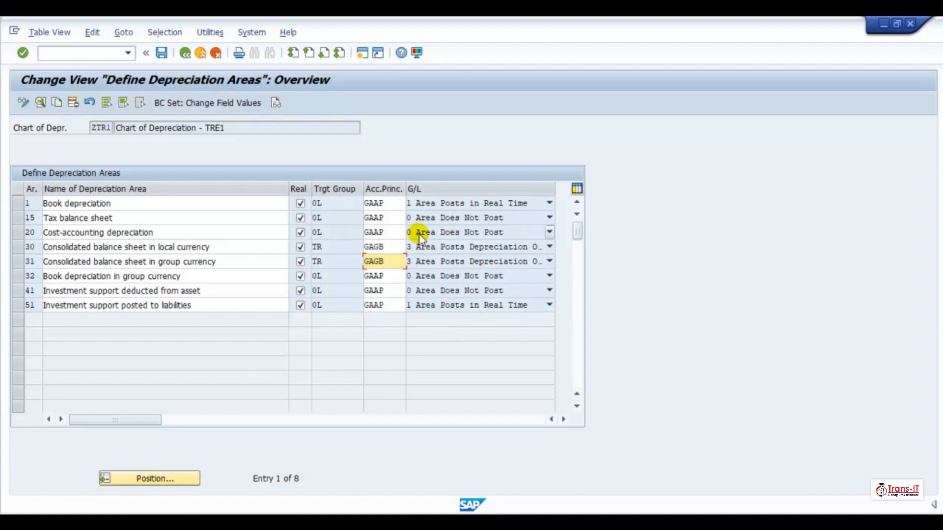
- Browse the list of available accounting principles for depreciation area 20
left_click(377, 235)
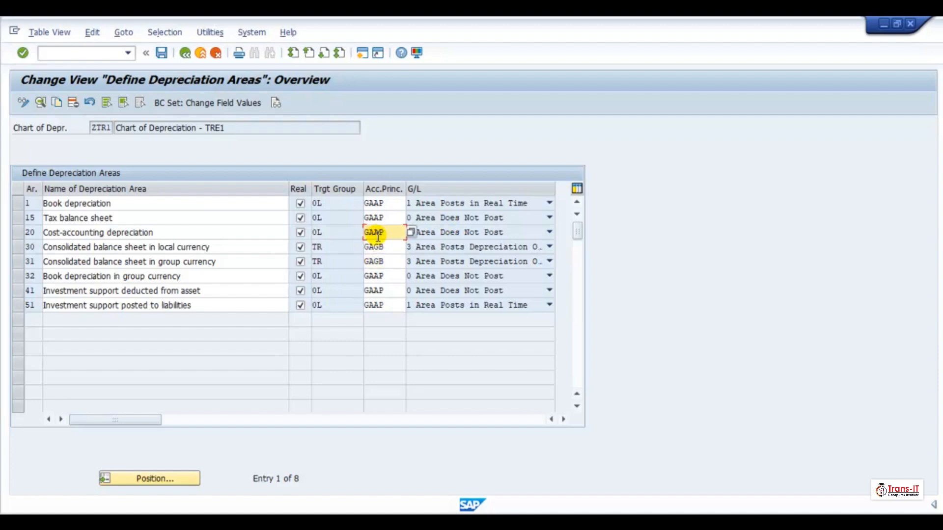
left_click(406, 235)
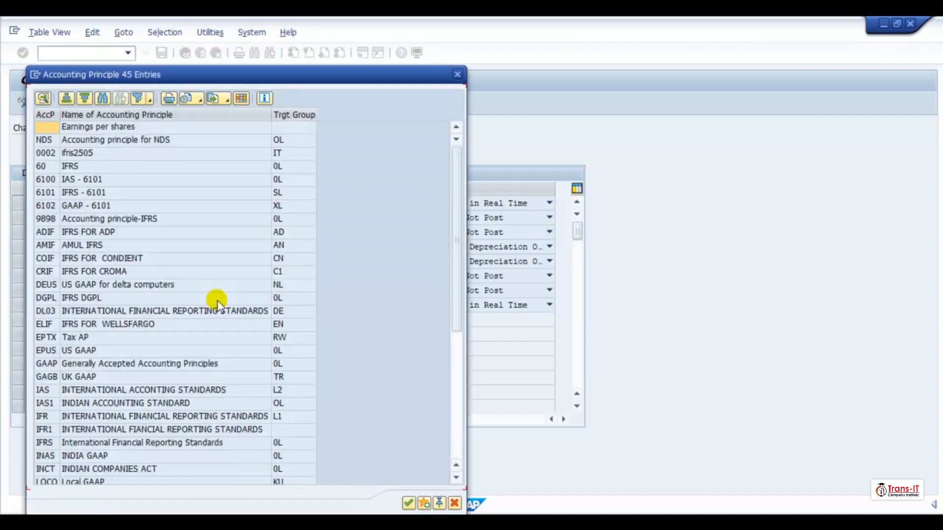
left_click(457, 74)
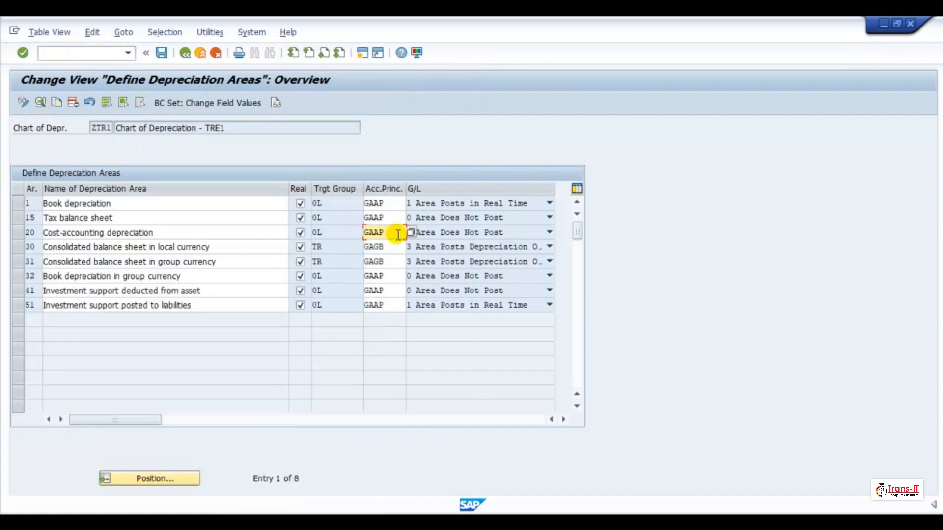
- Set depreciation area 20 to post to the general ledger in real time
double_click(386, 234)
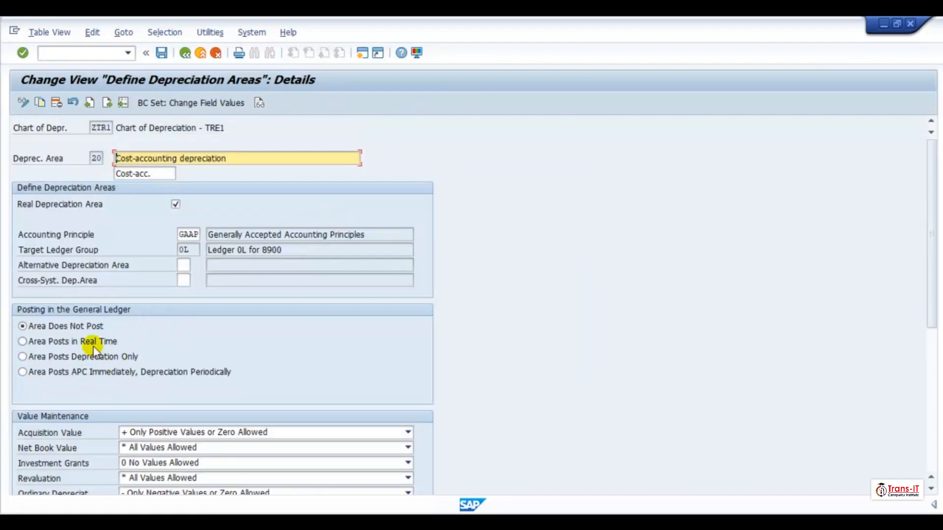
left_click(92, 342)
left_click(185, 55)
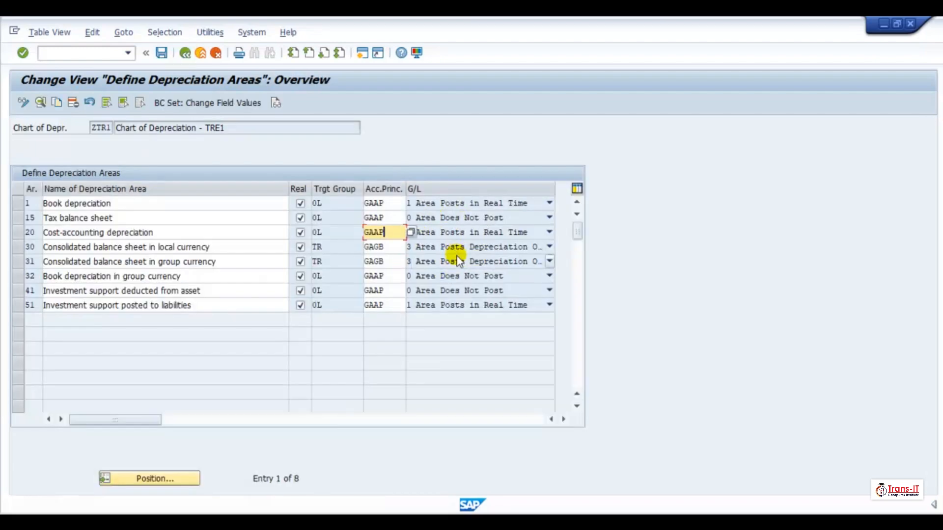
- Try to set area 20's general ledger posting to depreciation only directly in the overview table
left_click(549, 233)
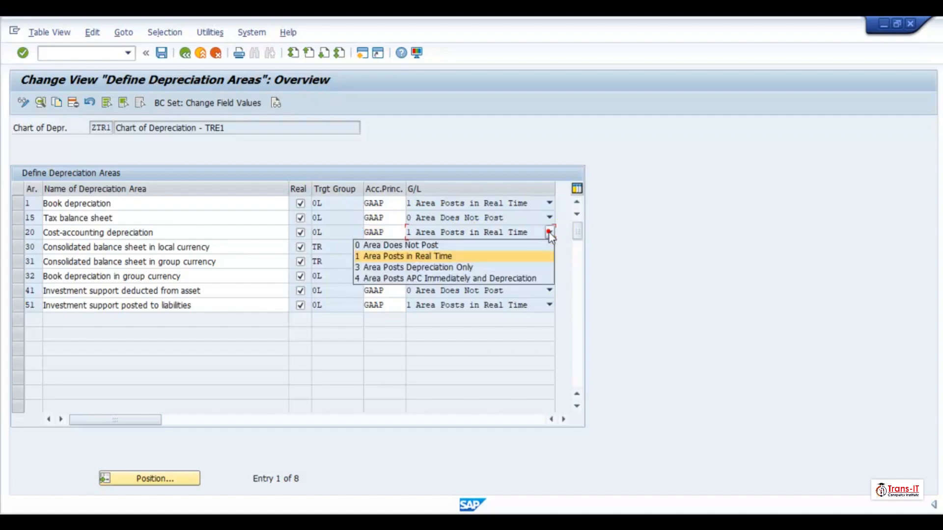
left_click(428, 270)
left_click(402, 234)
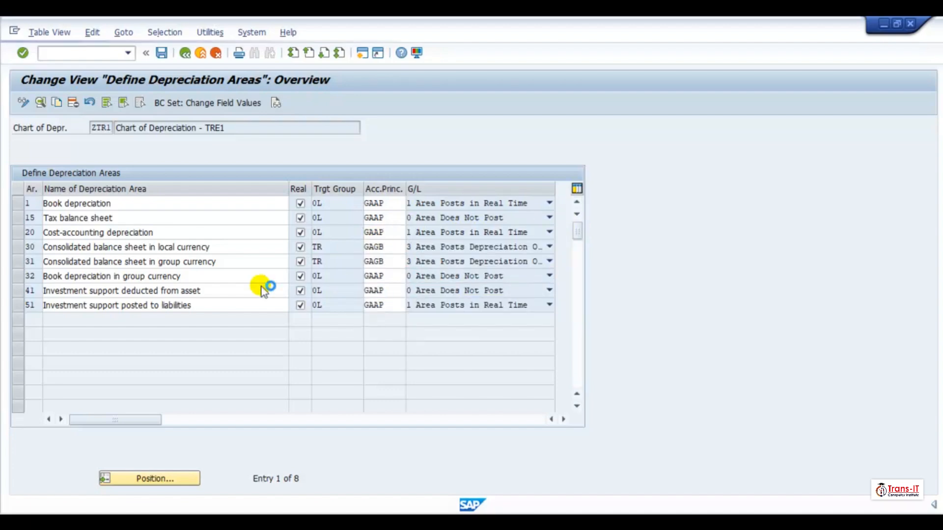
- Set depreciation area 20 to post depreciation only to the general ledger
key("F4")
left_click(457, 75)
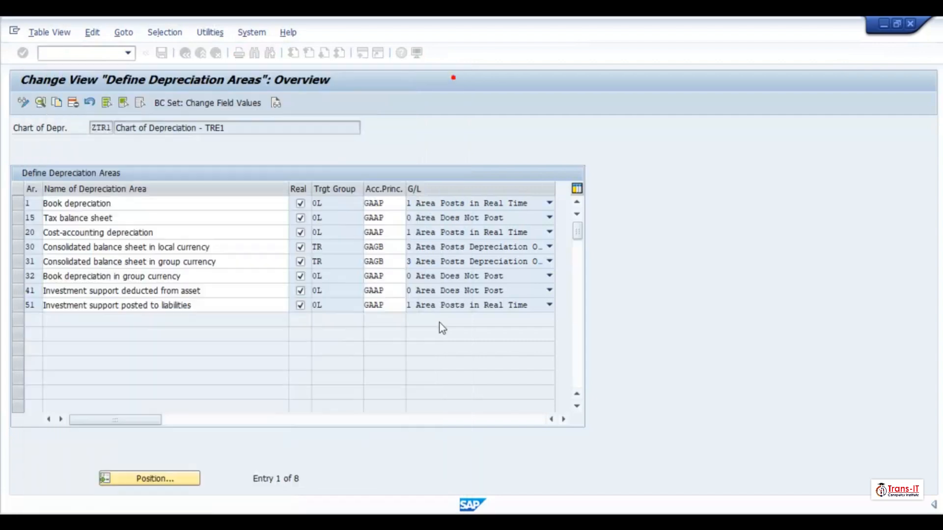
key("F2")
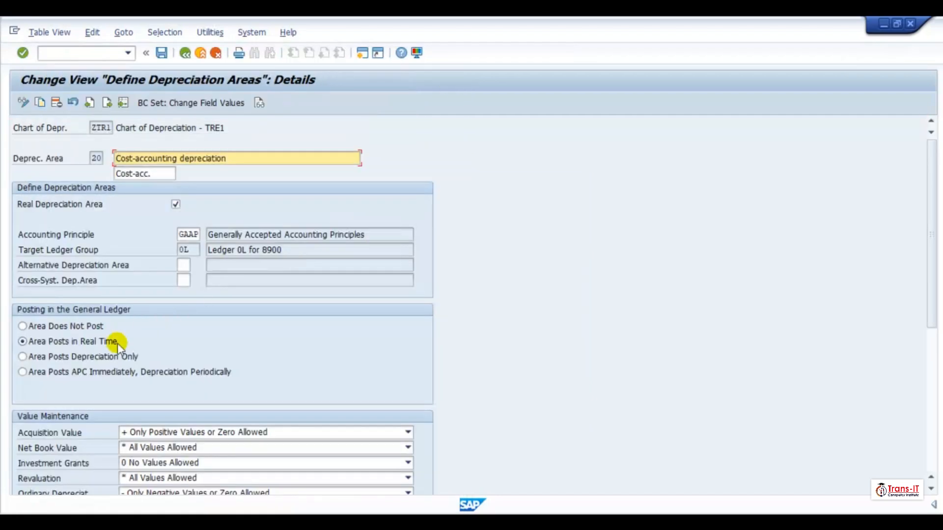
left_click(112, 356)
left_click(185, 52)
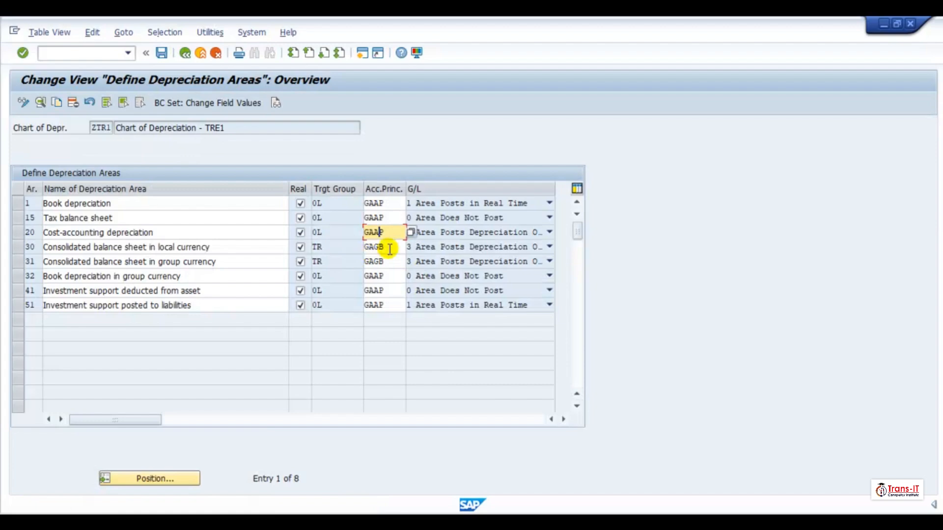
- Set depreciation area 30 to post to the general ledger in real time
left_click(389, 250)
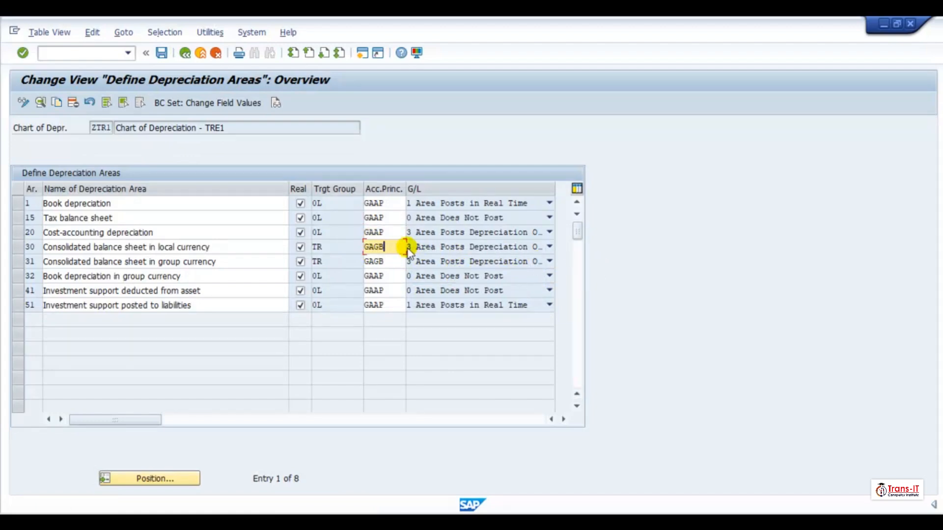
double_click(394, 248)
left_click(91, 328)
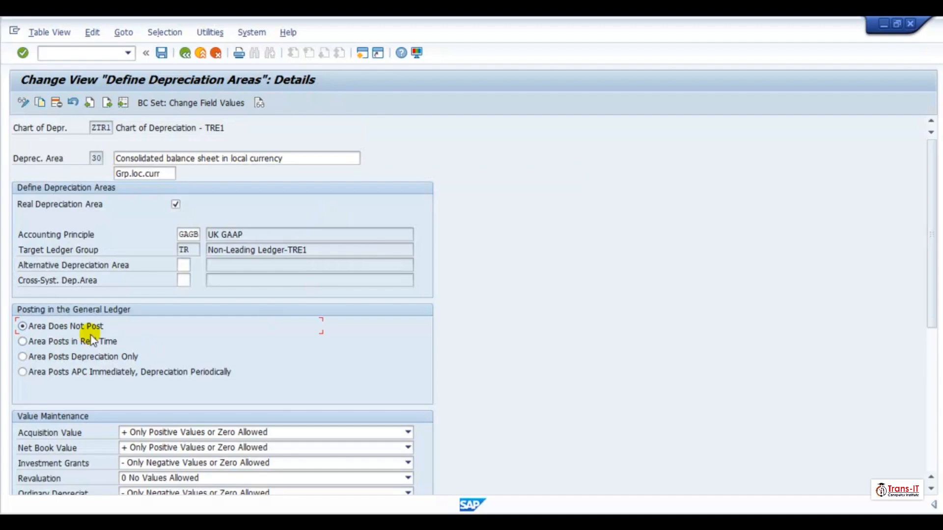
left_click(91, 338)
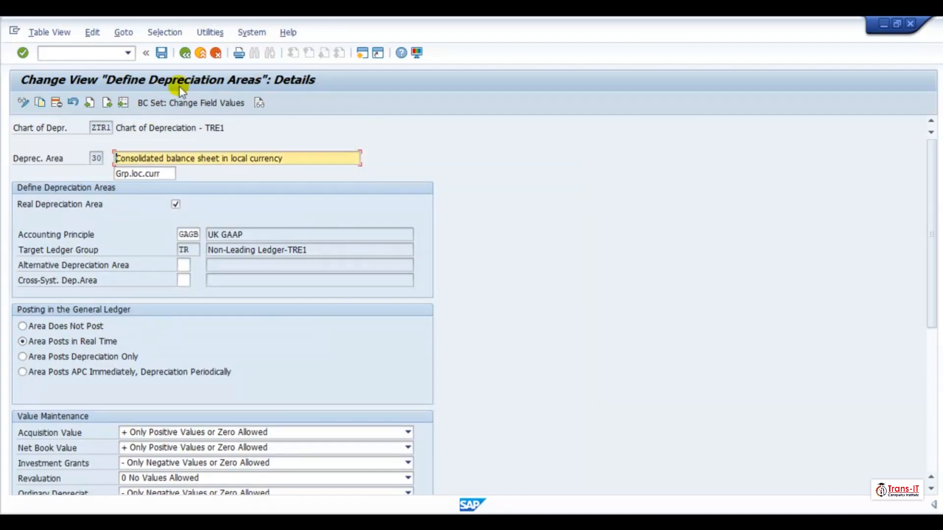
left_click(185, 53)
- Set depreciation area 31 to not post to the general ledger
left_click(388, 263)
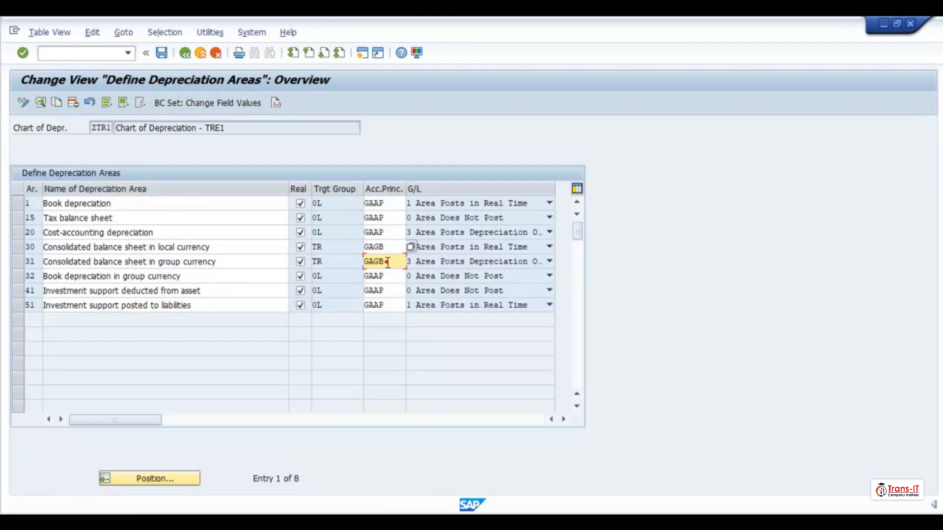
double_click(388, 262)
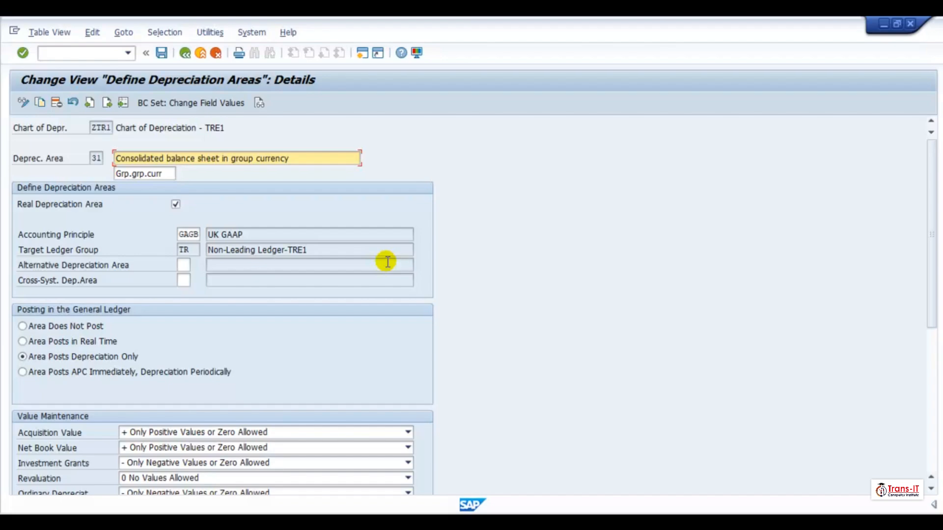
left_click(96, 327)
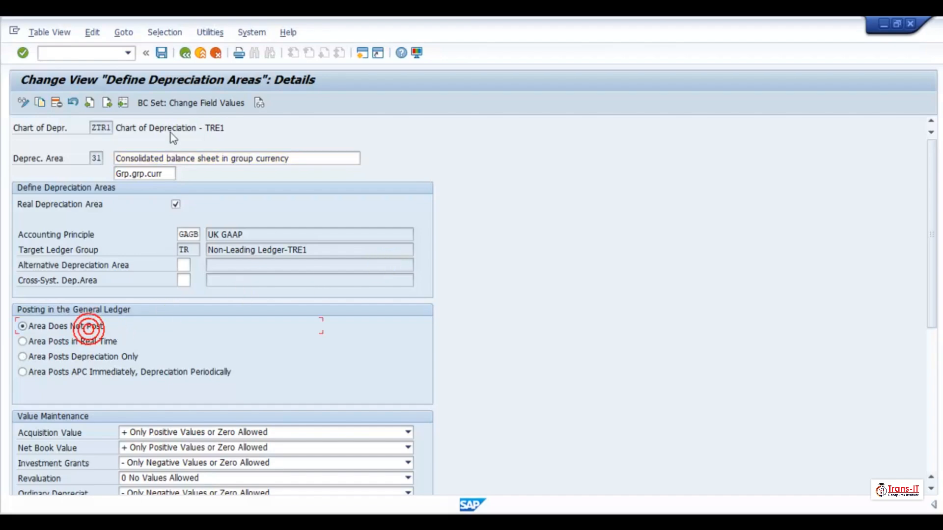
left_click(185, 54)
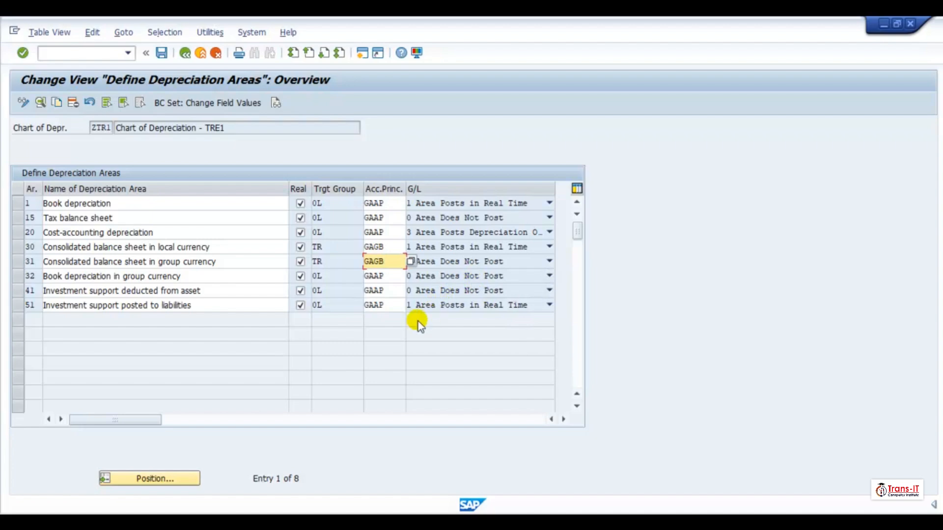
- Set depreciation area 51 to not post to the general ledger
double_click(394, 306)
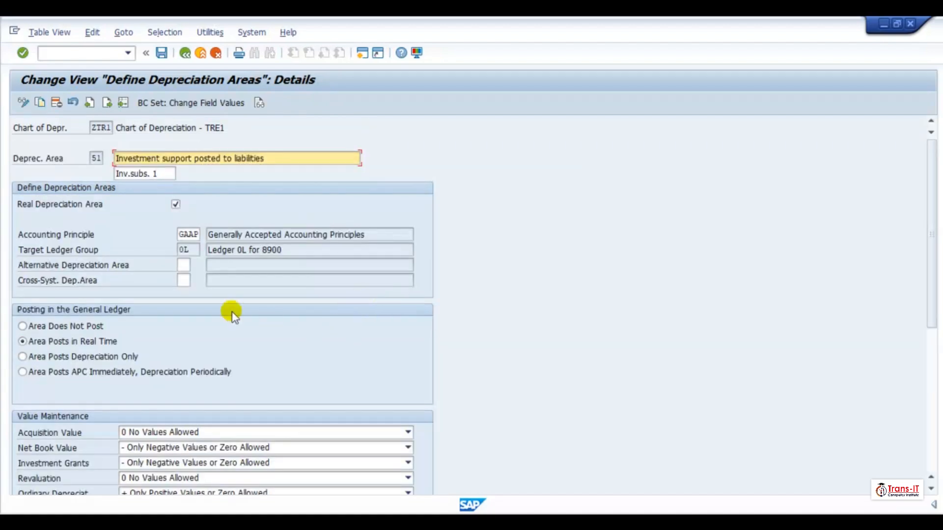
left_click(68, 327)
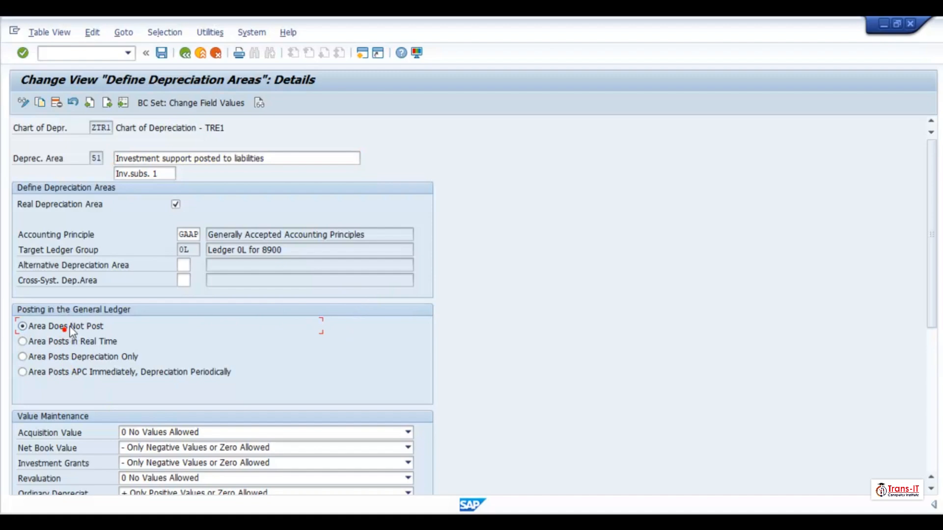
left_click(186, 53)
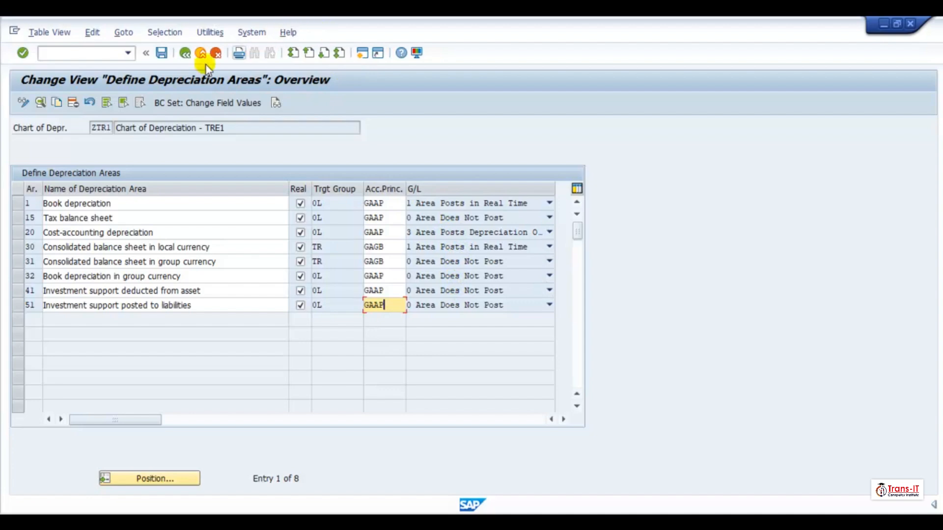
- Save the depreciation area changes, accept the warnings, assign them to the customizing request and exit
left_click(163, 57)
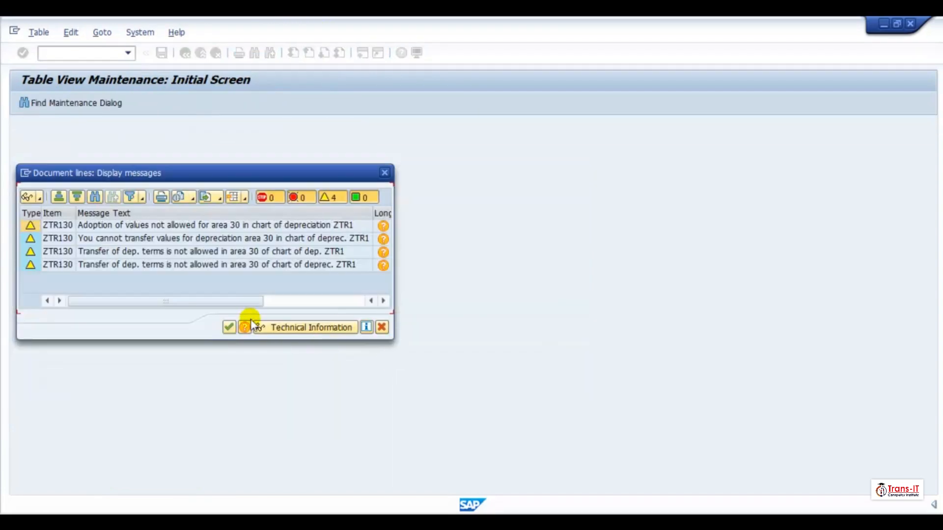
left_click(228, 328)
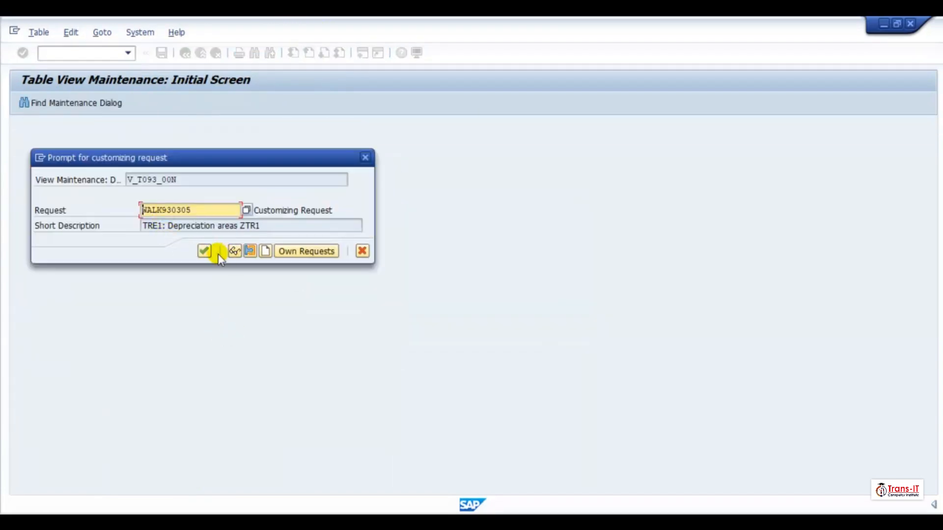
left_click(204, 251)
left_click(201, 53)
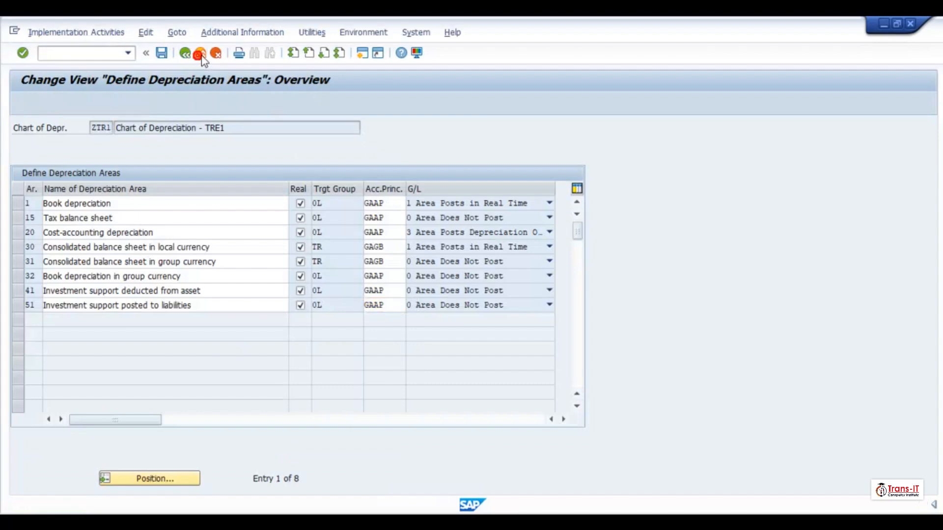
- Open the value takeover rules for chart of depreciation ZTR1 and save them under a new customizing request 'TRE1: Specify transfer APC Values'
left_click(423, 127)
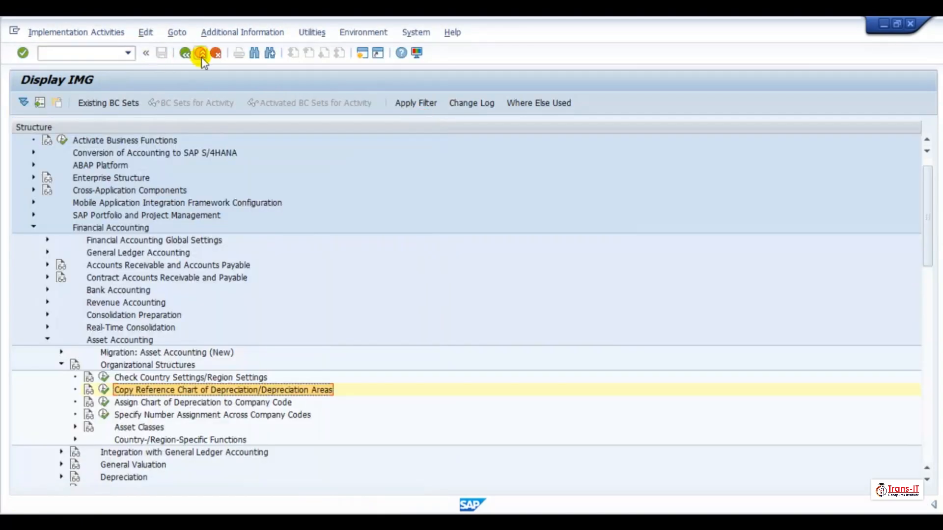
left_click(201, 53)
left_click(200, 53)
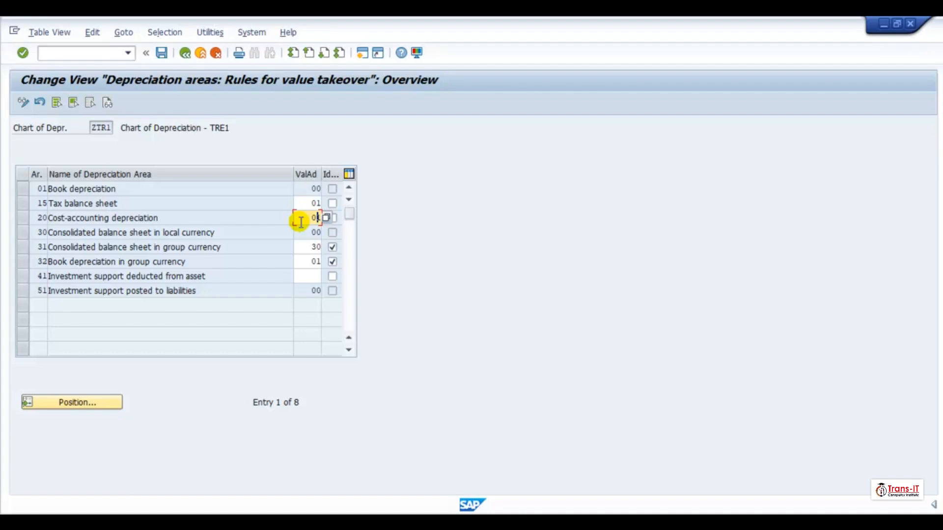
left_click(162, 52)
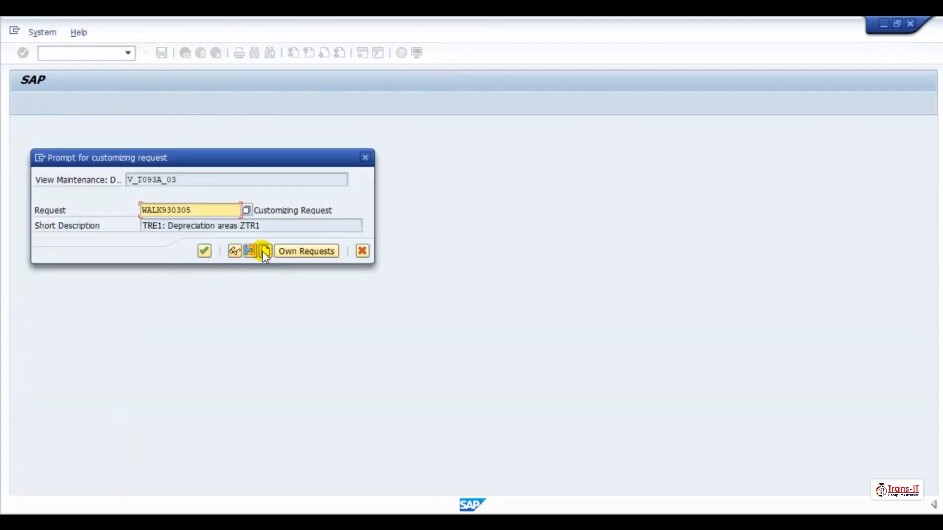
left_click(266, 252)
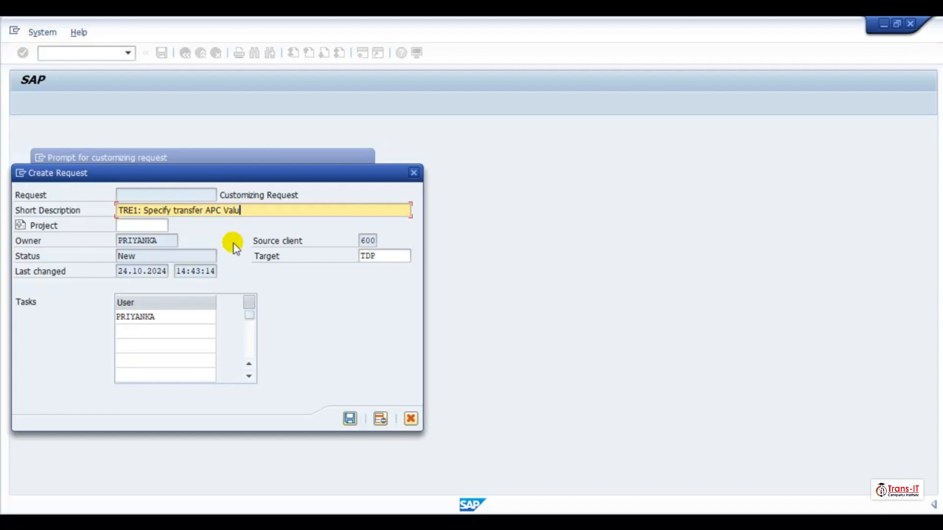
left_click(350, 419)
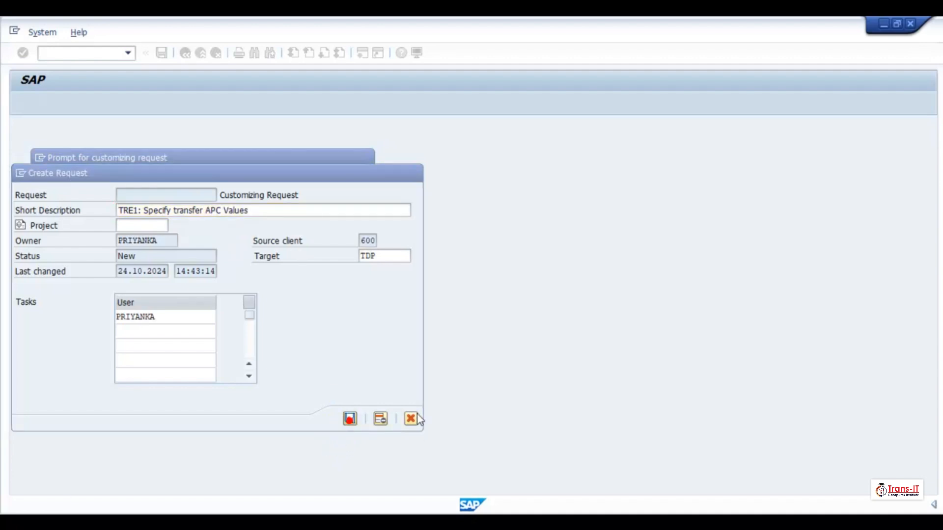
key("Return")
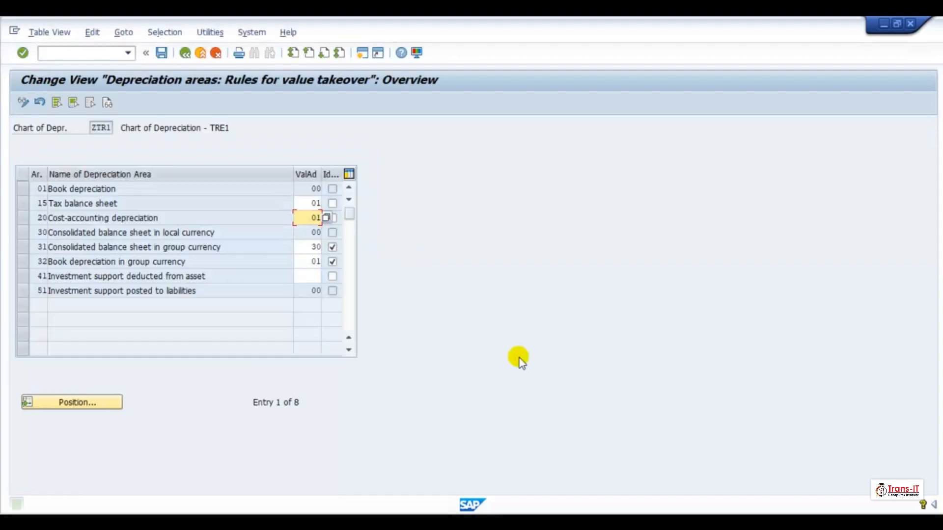